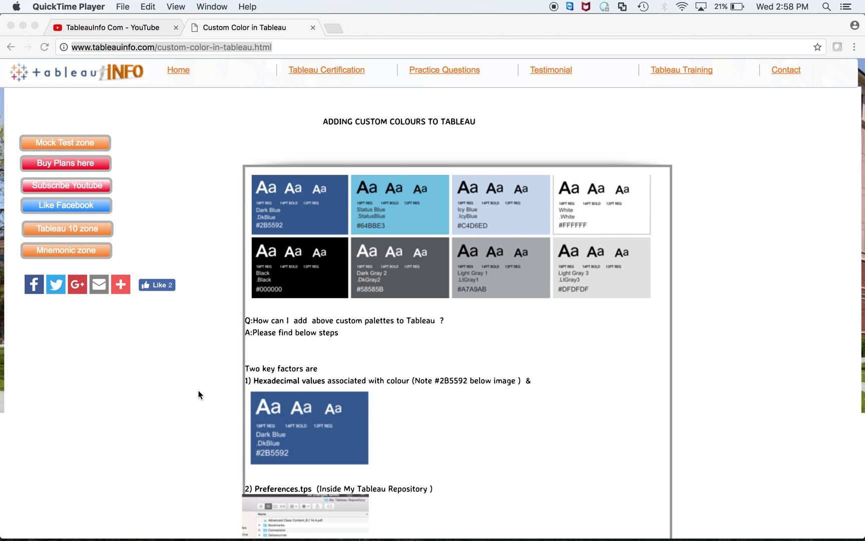
Switch from the Chrome tutorial to Tableau Desktop's Sheet 1, coloured by SUM(Profit).
key(super+Tab)
key(super+Tab)
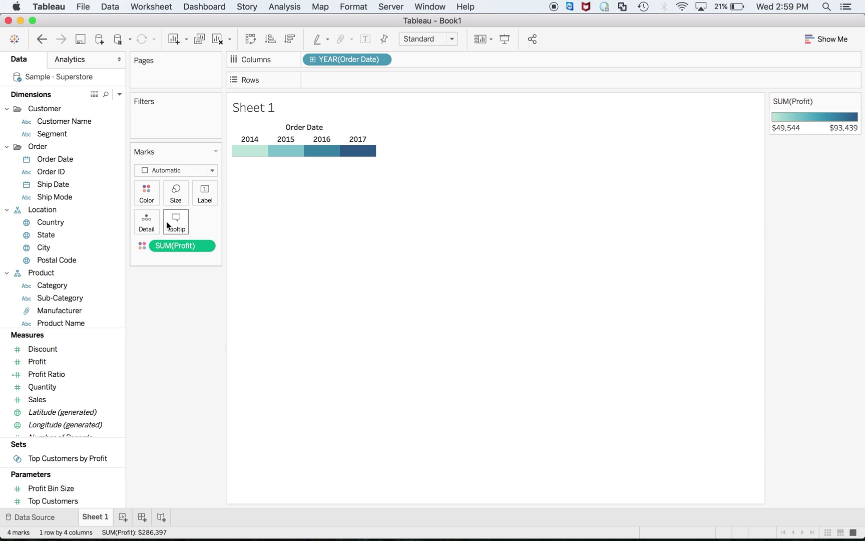
Open Edit Colors [Profit] from the Color card and browse the palette list, keeping Automatic.
click(151, 200)
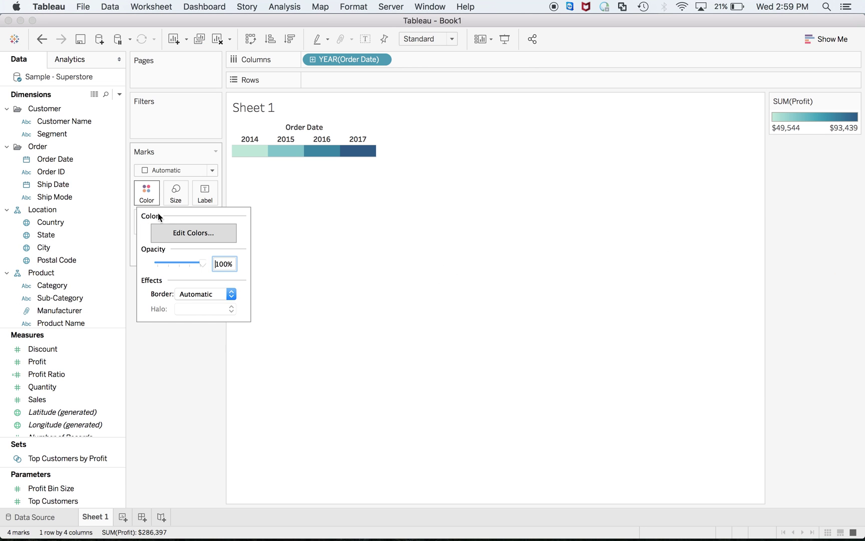
click(174, 237)
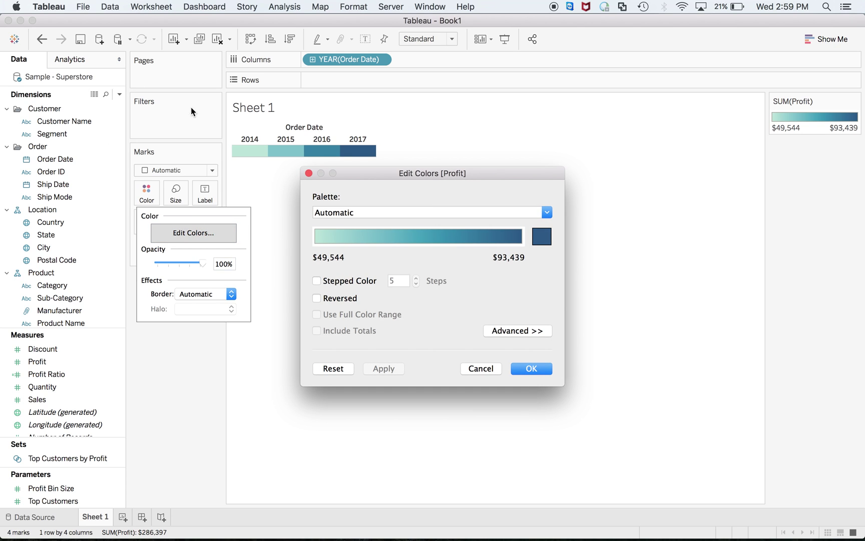
click(350, 215)
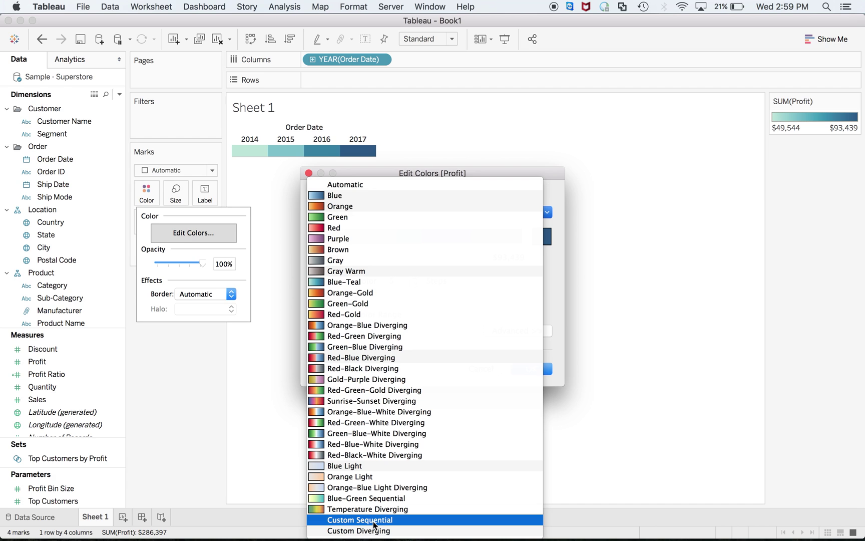
click(560, 260)
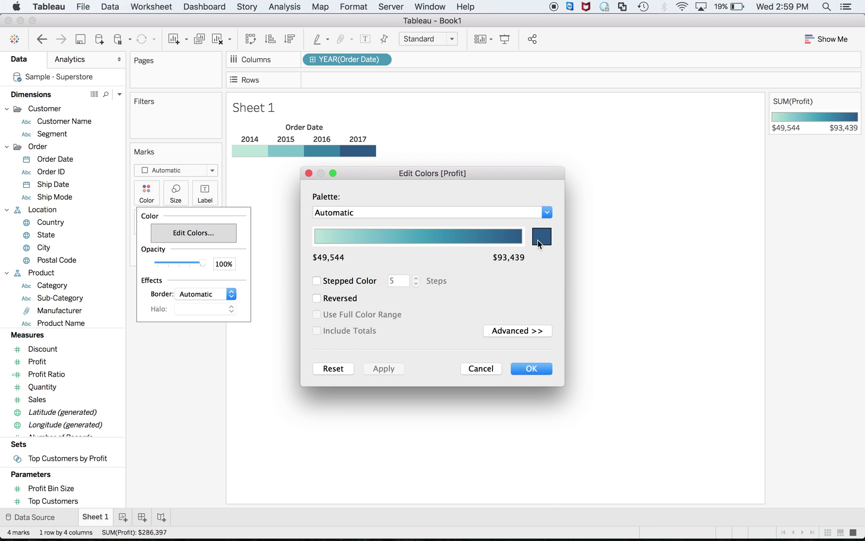
click(512, 211)
click(554, 270)
key(super+Tab)
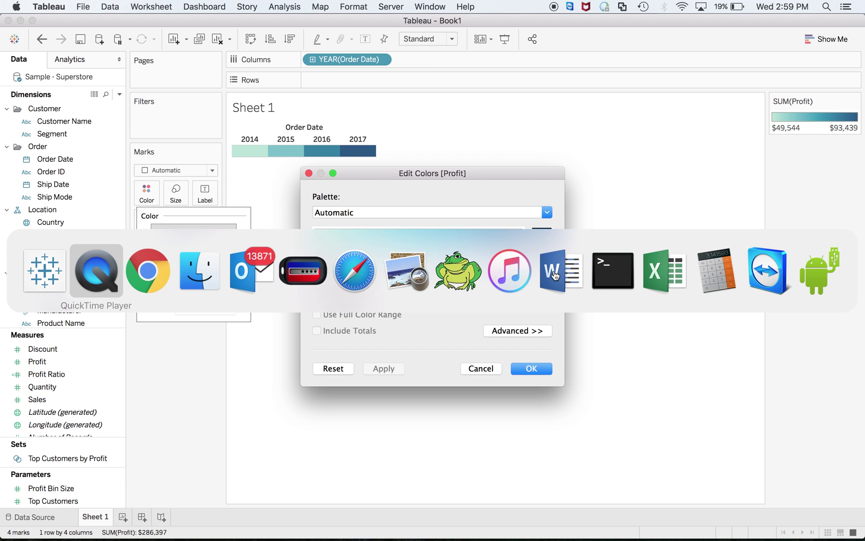
Return to the Chrome tutorial and scroll to steps 1 and 2 on editing Preferences.tps.
key(super+Tab)
scroll(569, 401, down, 5)
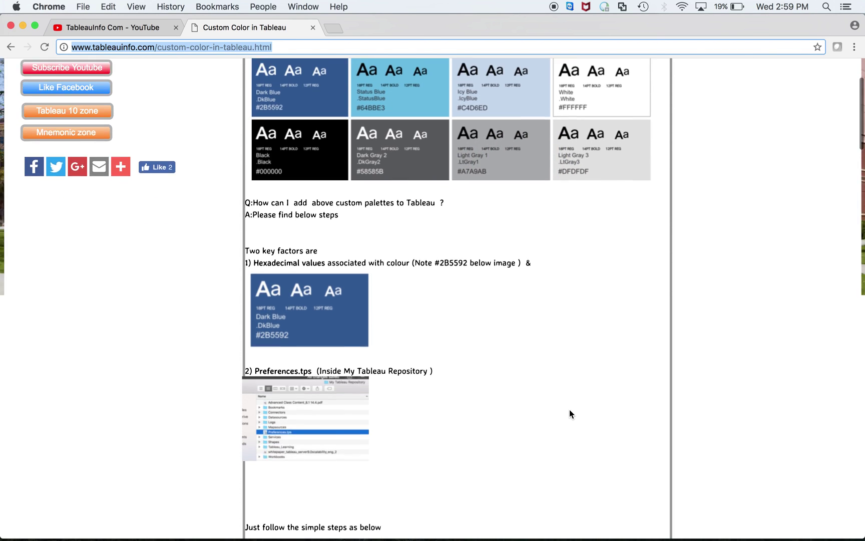
scroll(569, 410, down, 3)
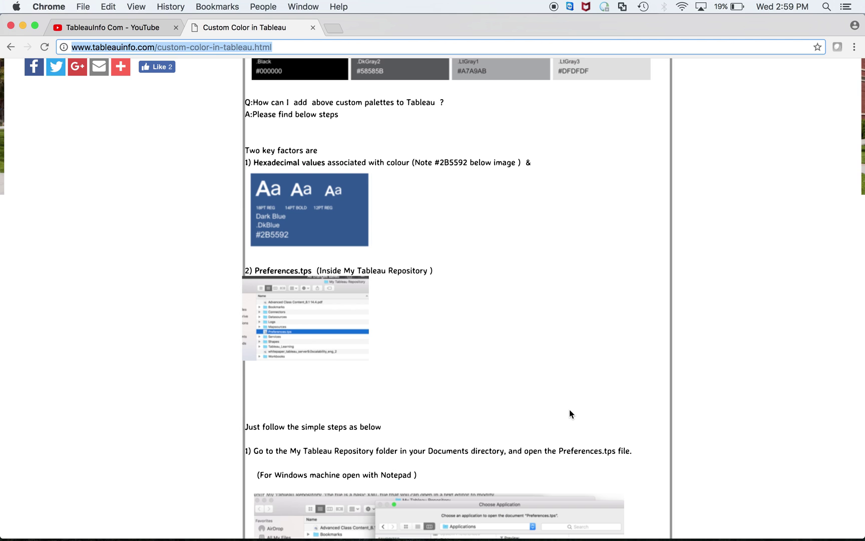
scroll(569, 409, up, 6)
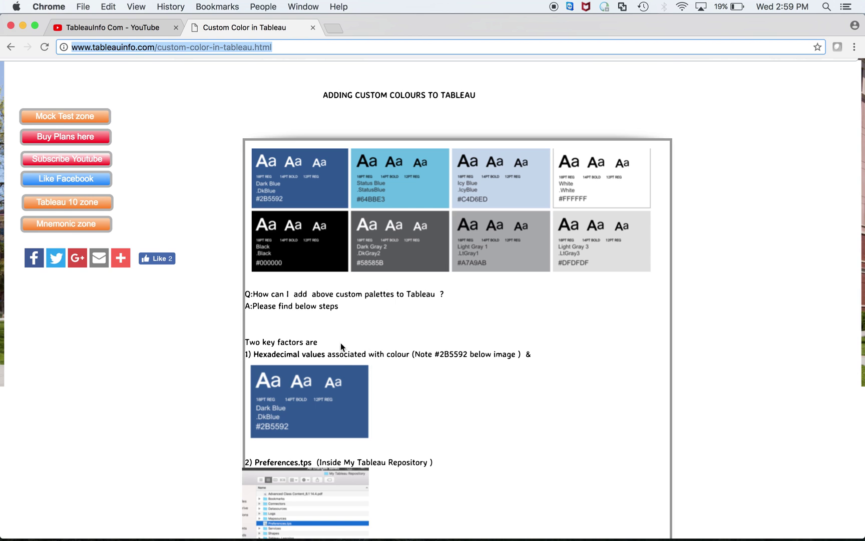
scroll(342, 346, down, 4)
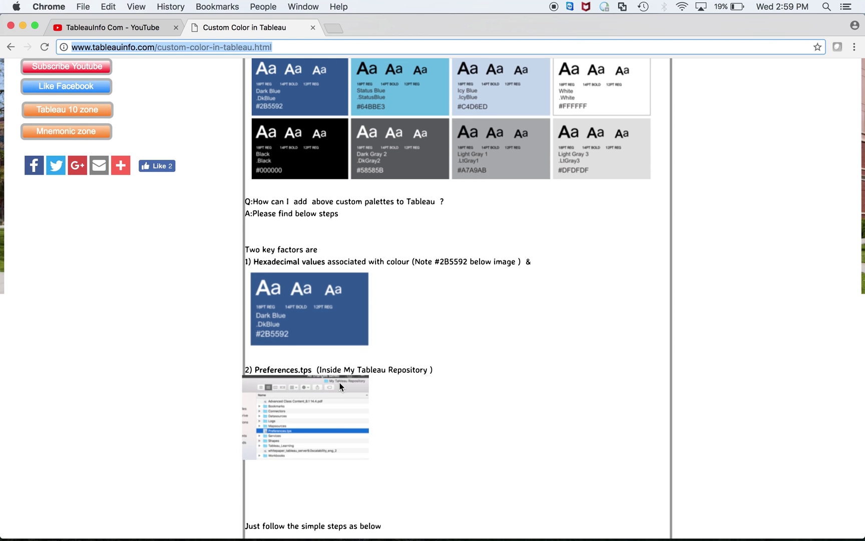
scroll(340, 386, down, 1)
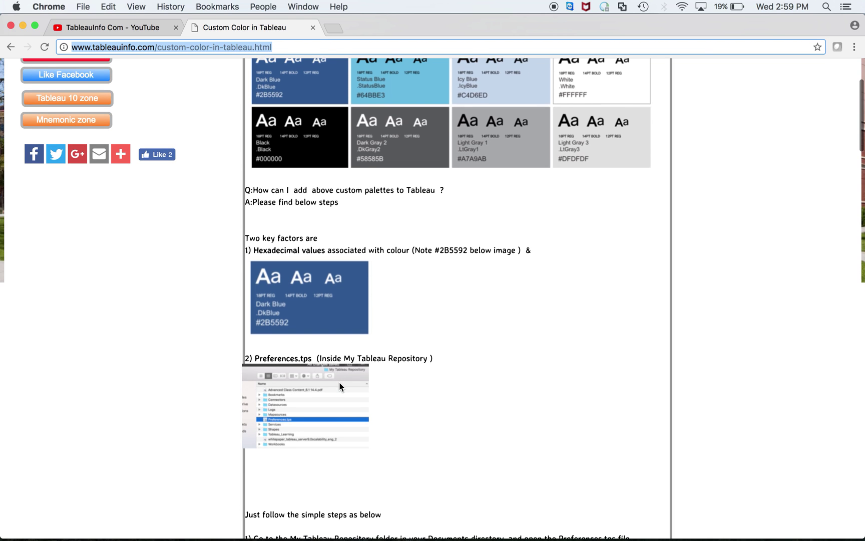
scroll(340, 386, down, 10)
scroll(339, 386, down, 2)
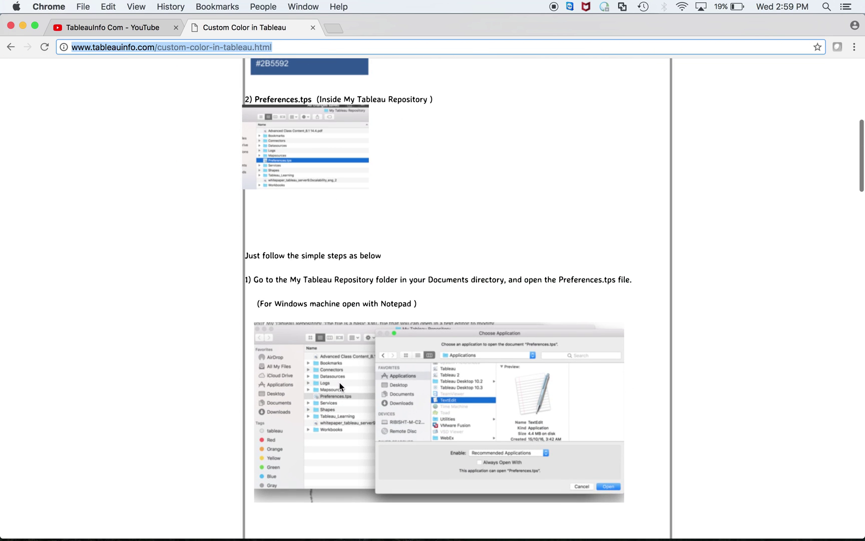
scroll(339, 386, down, 2)
scroll(341, 386, down, 4)
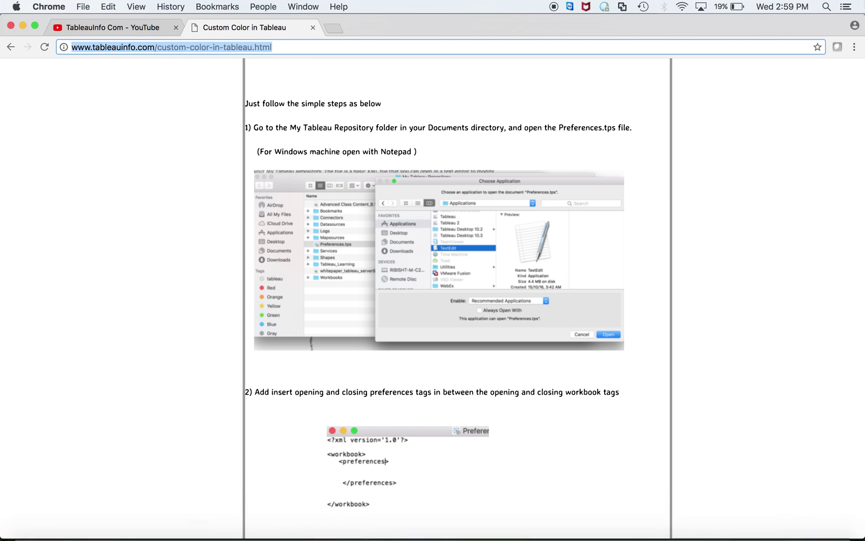
Open Preferences.tps from the My Tableau Repository folder with TextEdit via Open With > Other.
click(826, 7)
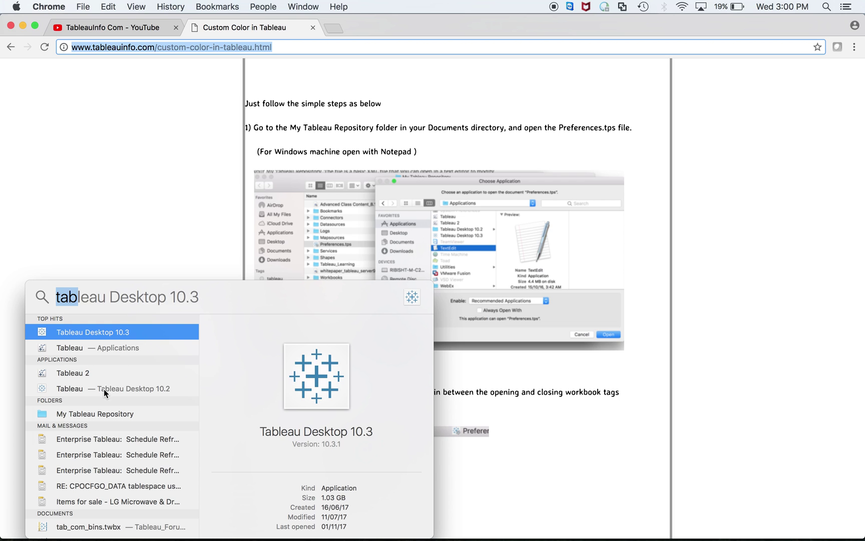
double_click(97, 412)
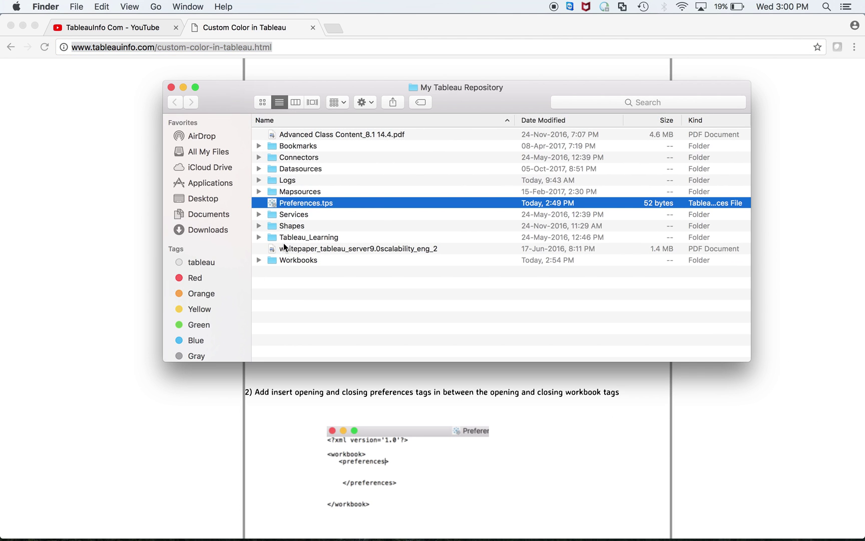
right_click(296, 204)
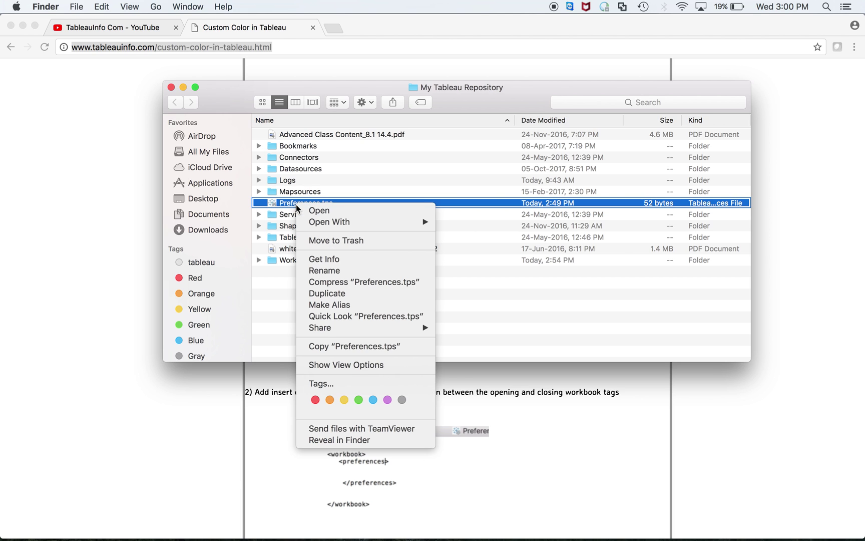
mouse_move(320, 223)
click(467, 297)
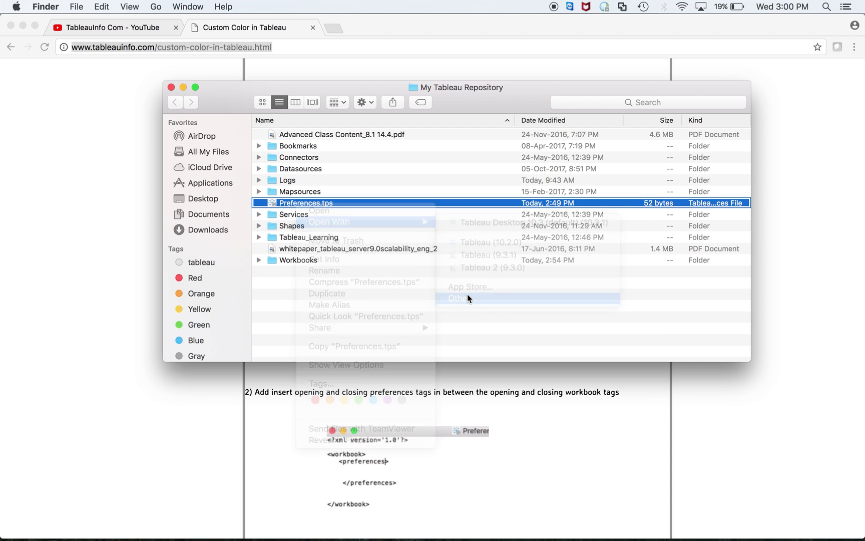
scroll(393, 259, down, 15)
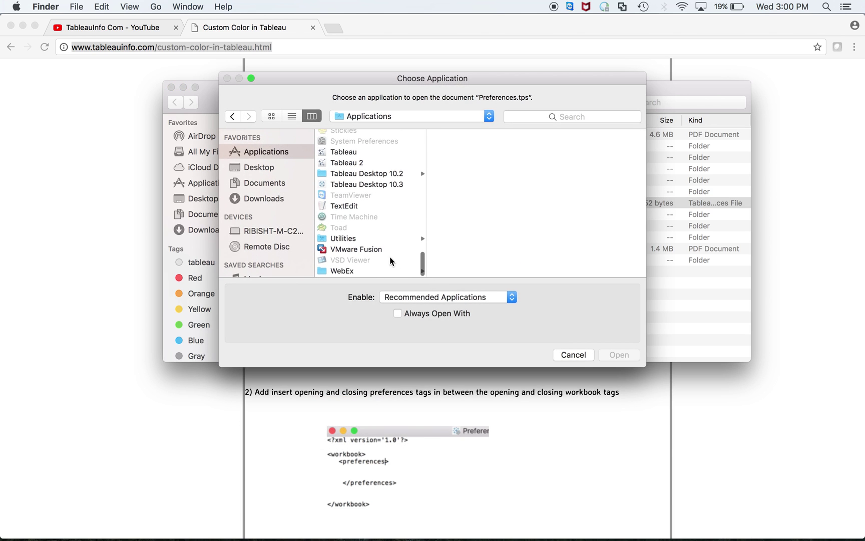
click(346, 207)
click(620, 354)
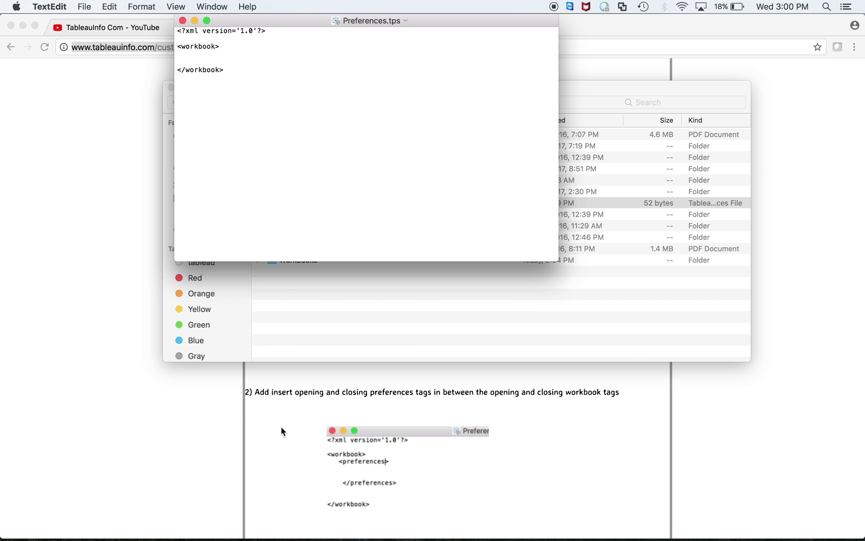
Scroll the Chrome tutorial down to step 3's palette code, then return to Preferences.tps.
click(208, 431)
scroll(208, 432, down, 4)
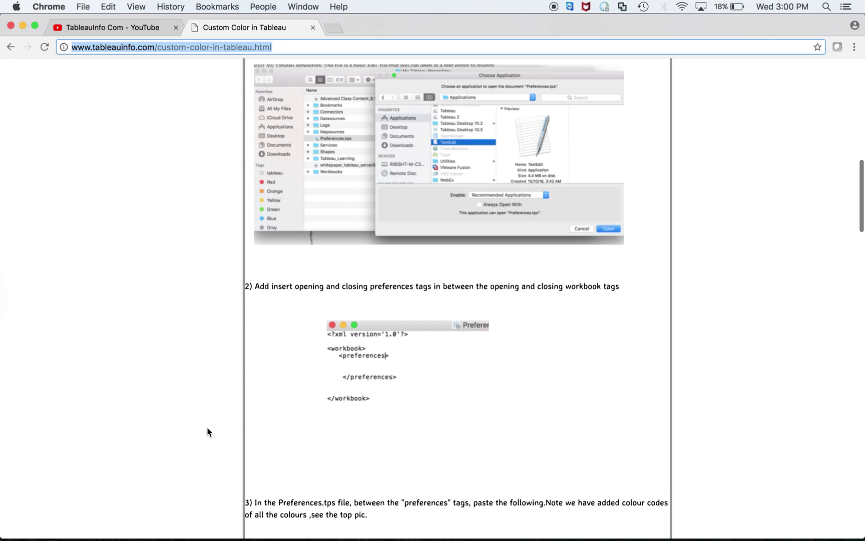
scroll(209, 432, down, 2)
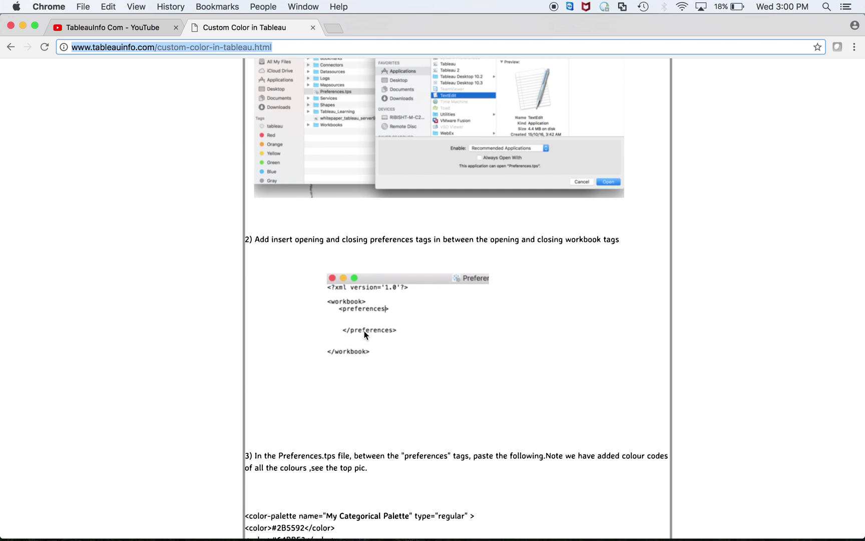
key(super+Tab)
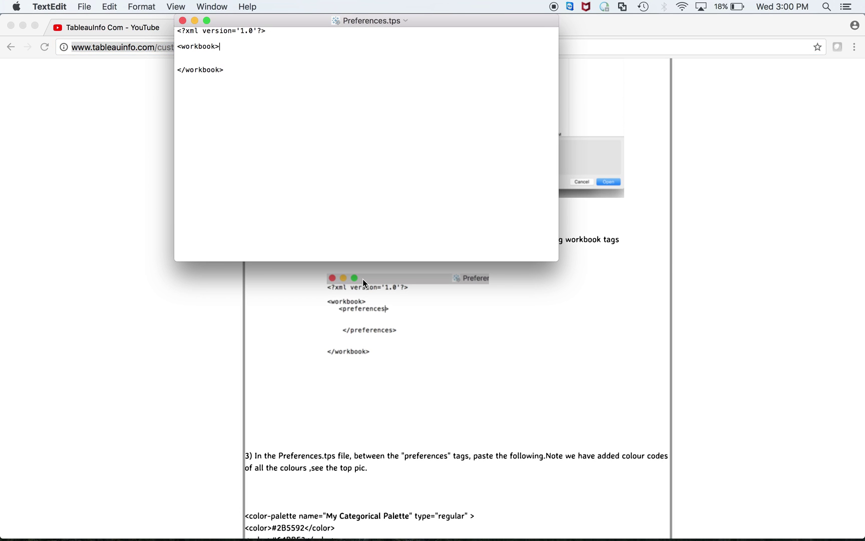
key(super+Tab)
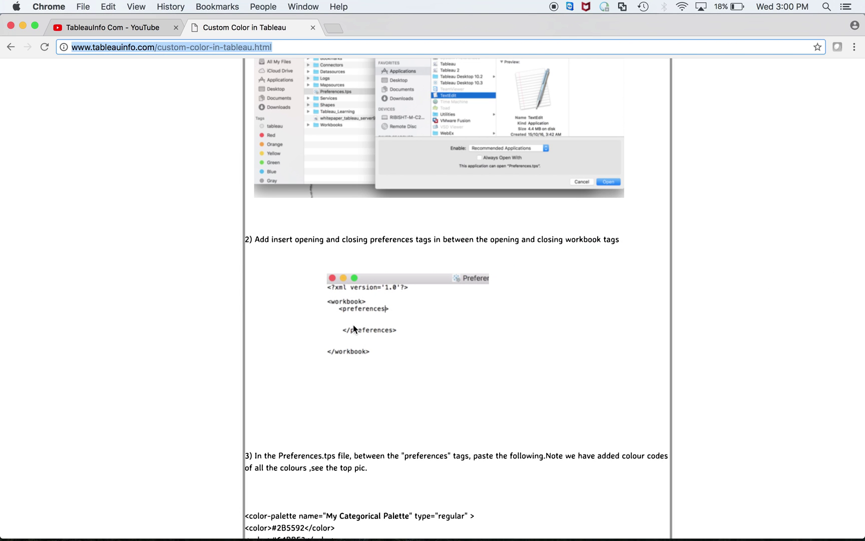
key(super+Tab)
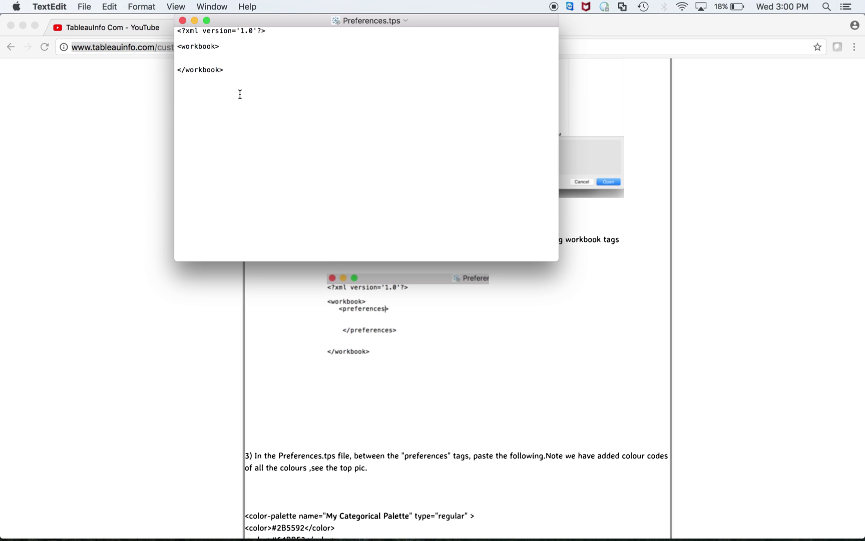
Add <preferences> and </preferences> lines after the <workbook> tag in Preferences.tps.
key(Return)
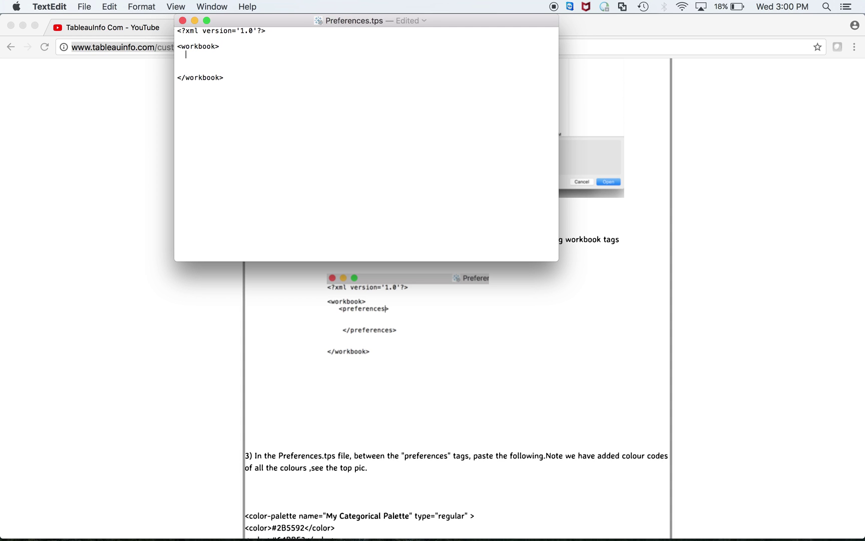
text(<>)
key(Left)
text(preferences)
key(Return)
text(<>)
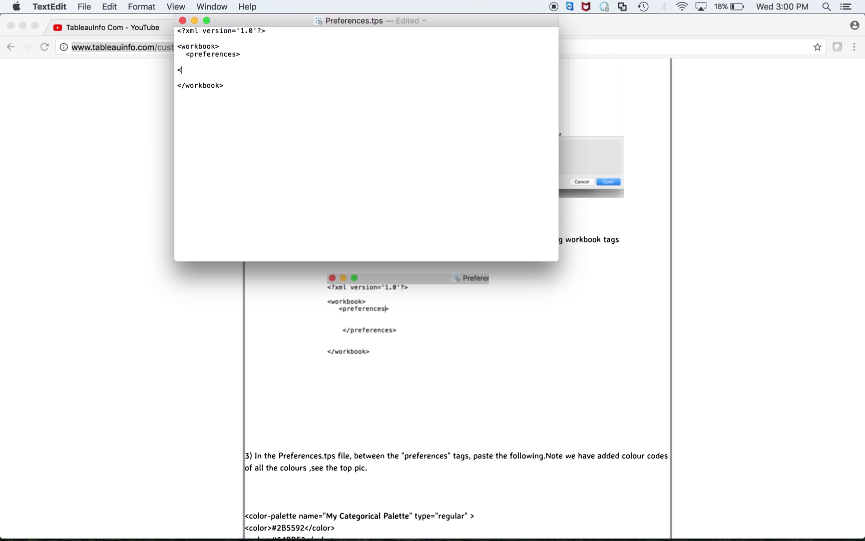
key(Left)
text(preferences)
key(Left)
key(Left)
key(Left)
key(Left)
key(Left)
key(Left)
key(Left)
key(Left)
key(Left)
text(/)
key(super+Tab)
Select the eight-colour My Categorical Palette XML block on the tutorial page and copy it.
scroll(362, 315, down, 7)
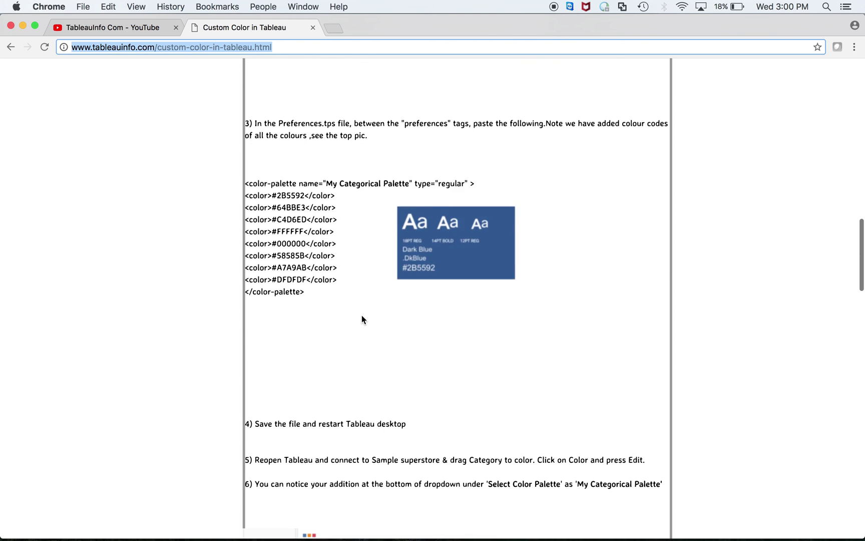
click(305, 292)
drag(305, 292, 247, 184)
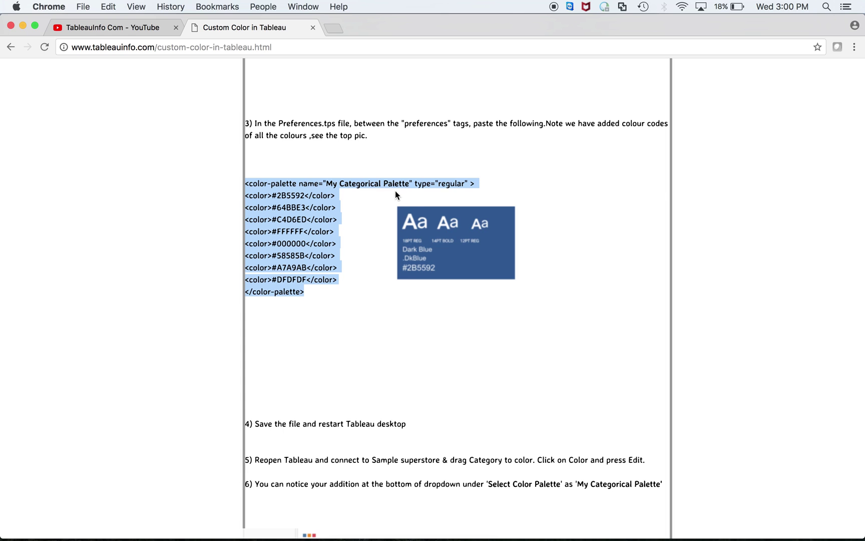
key(super+Tab)
key(super+Tab)
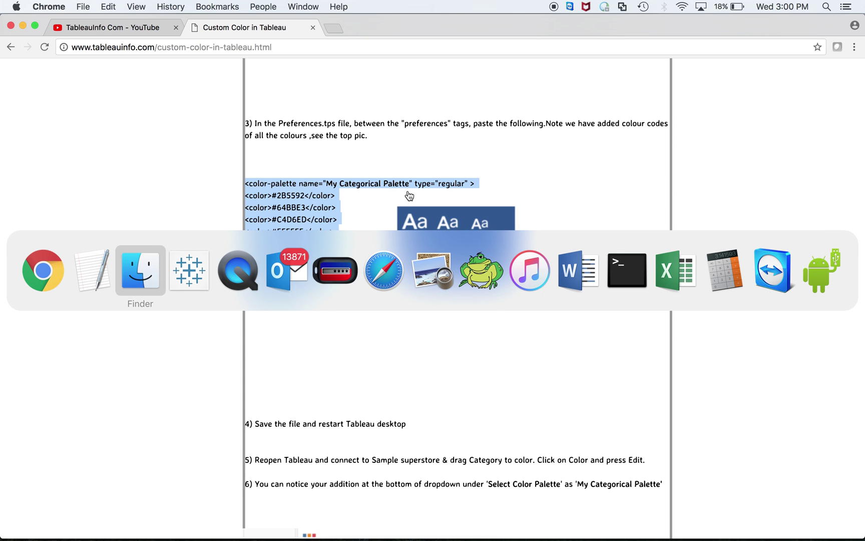
key(super+Tab)
click(353, 214)
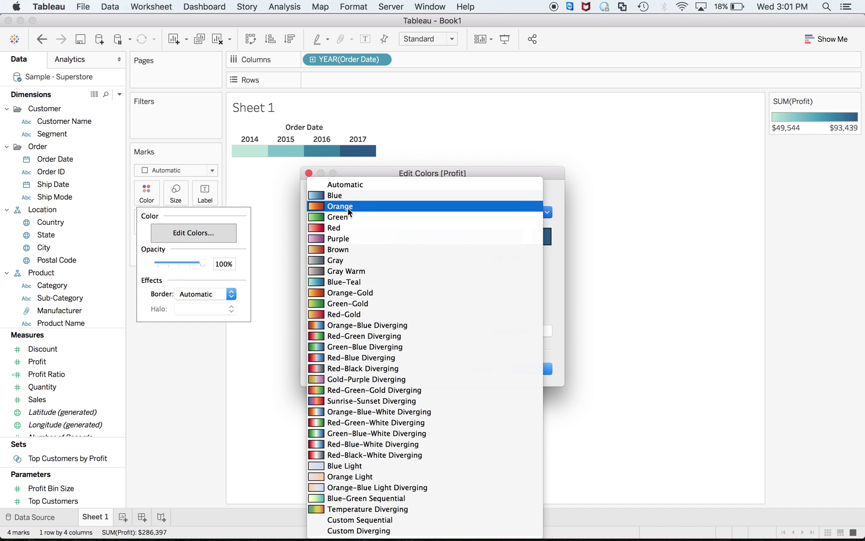
key(super+Tab)
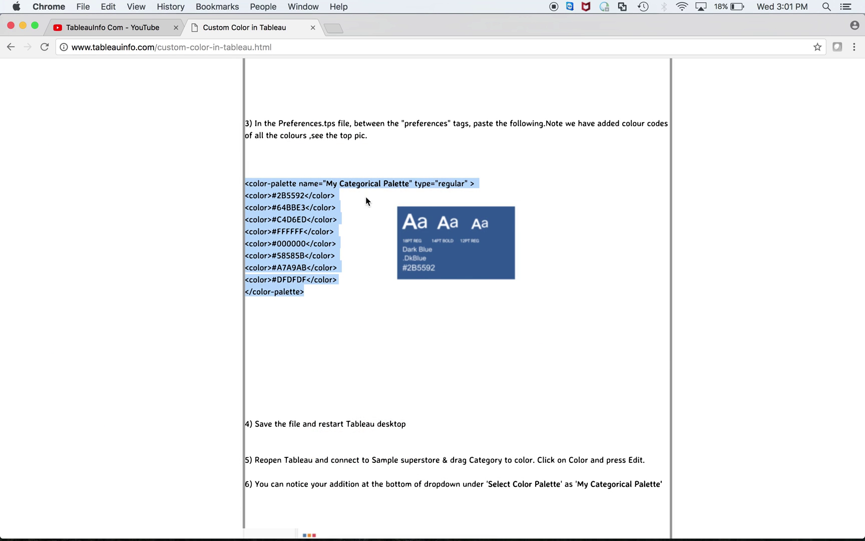
right_click(296, 246)
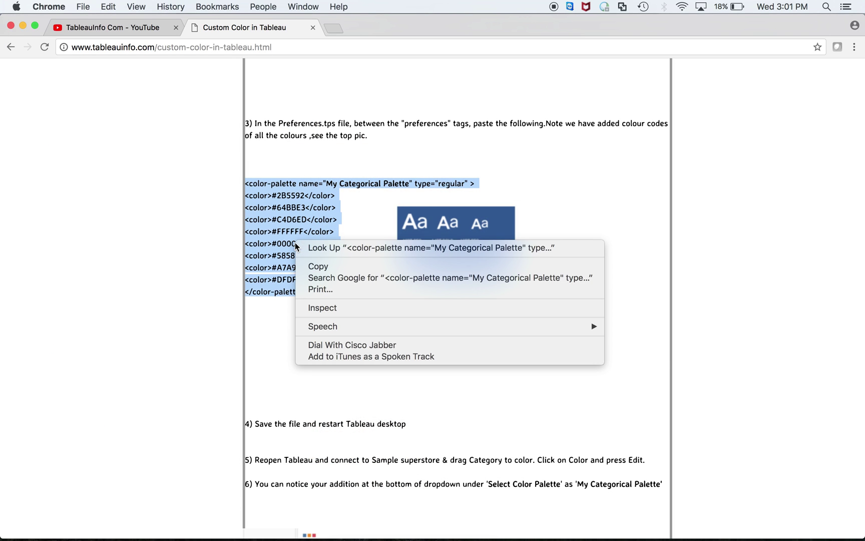
click(314, 267)
key(super+Tab)
key(super+Tab)
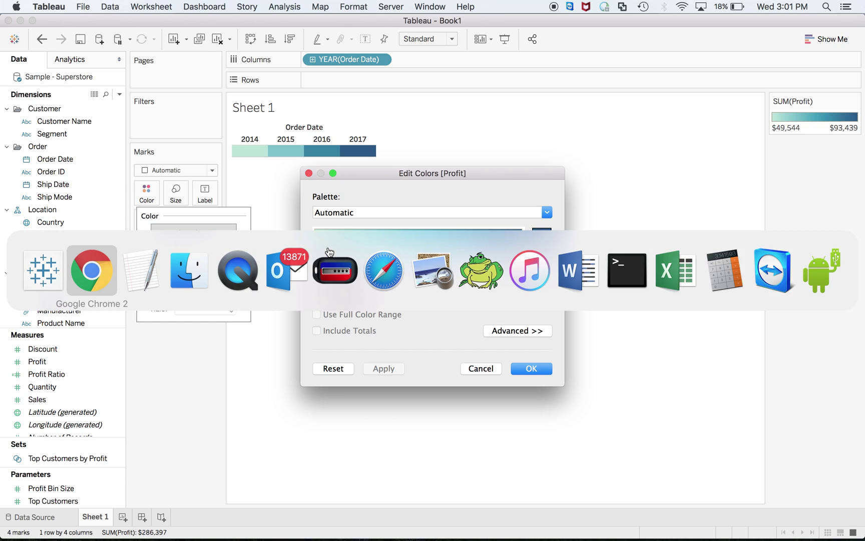
Paste the palette block between the preferences tags and rename it 'My Categorical Tableauinfo Palette'.
click(248, 51)
key(Return)
key(Return)
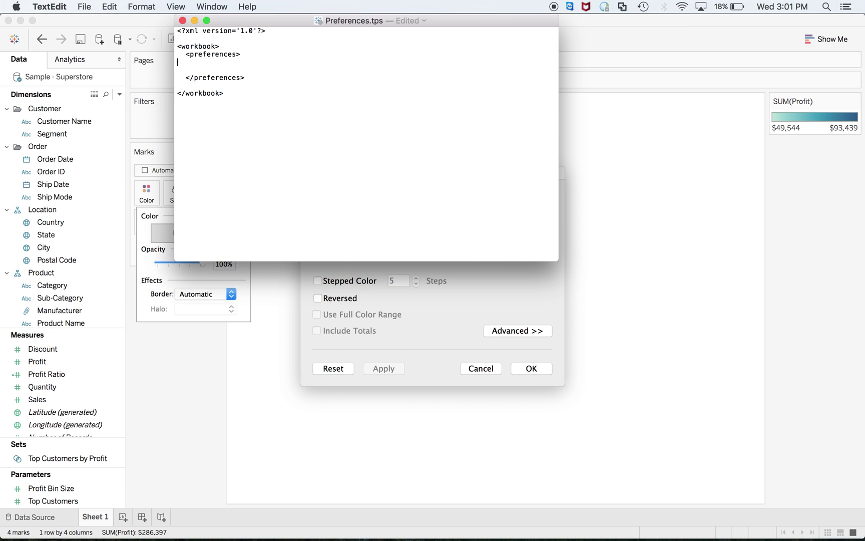
key(super+v)
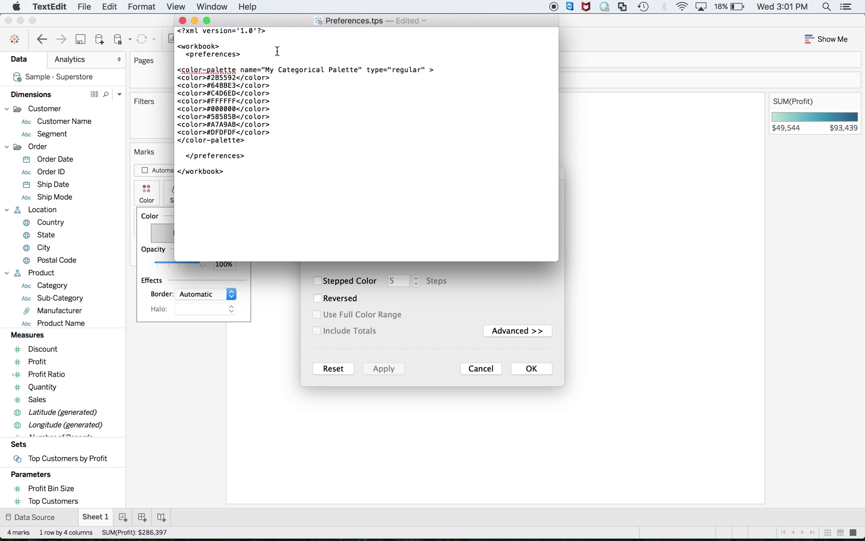
click(328, 70)
text(Tableau )
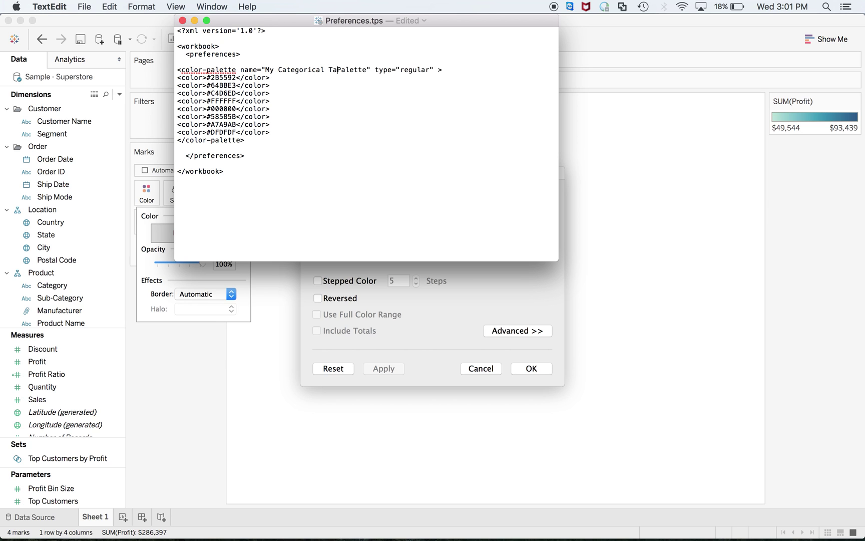
text(nfo)
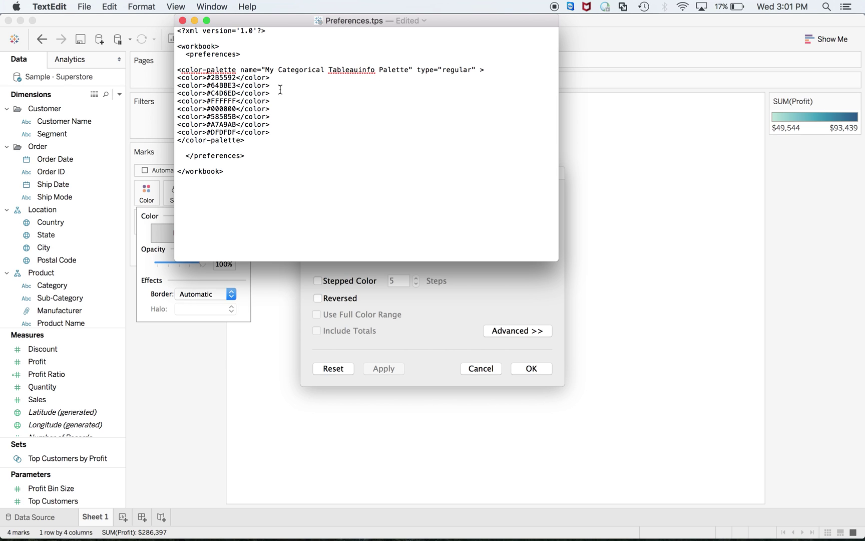
Save and close Preferences.tps, confirm Edit Colors with OK, and close Tableau.
key(super+s)
click(183, 20)
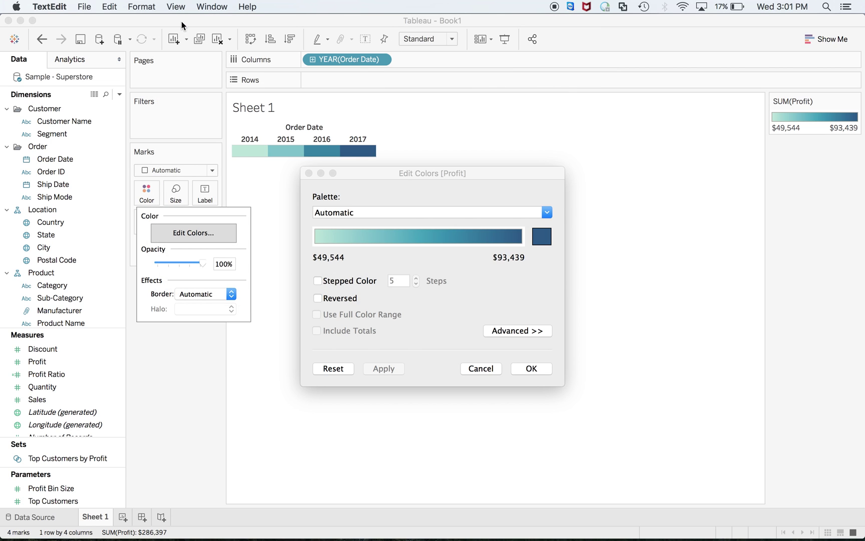
click(524, 370)
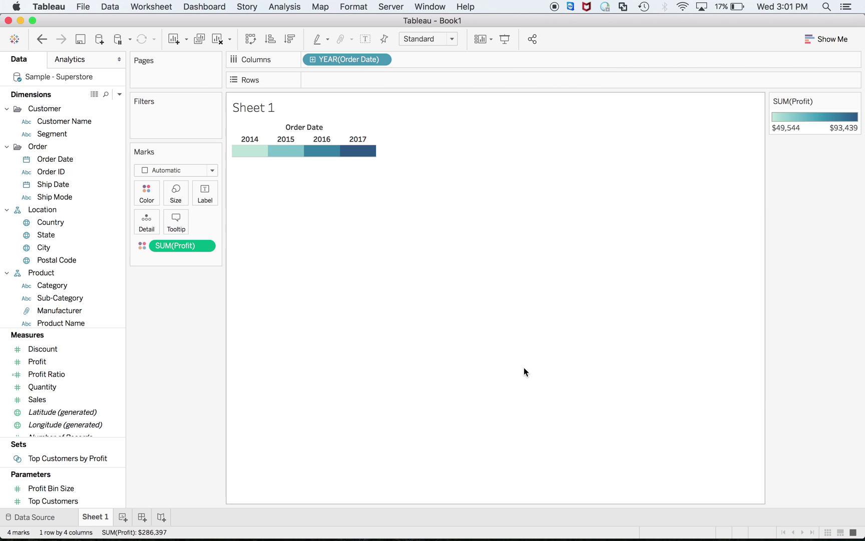
click(8, 21)
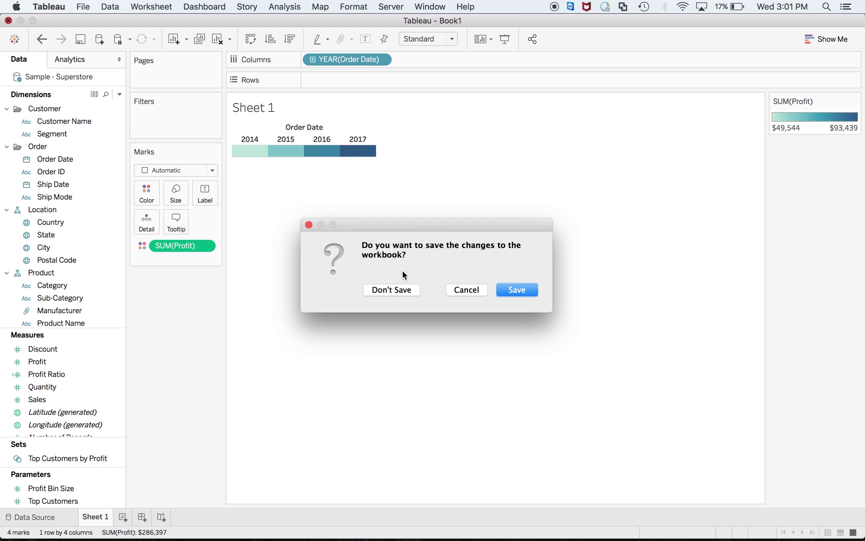
Quit without saving, relaunch Tableau, dismiss File Recovery, and connect to Sample - Superstore.
click(395, 291)
click(827, 8)
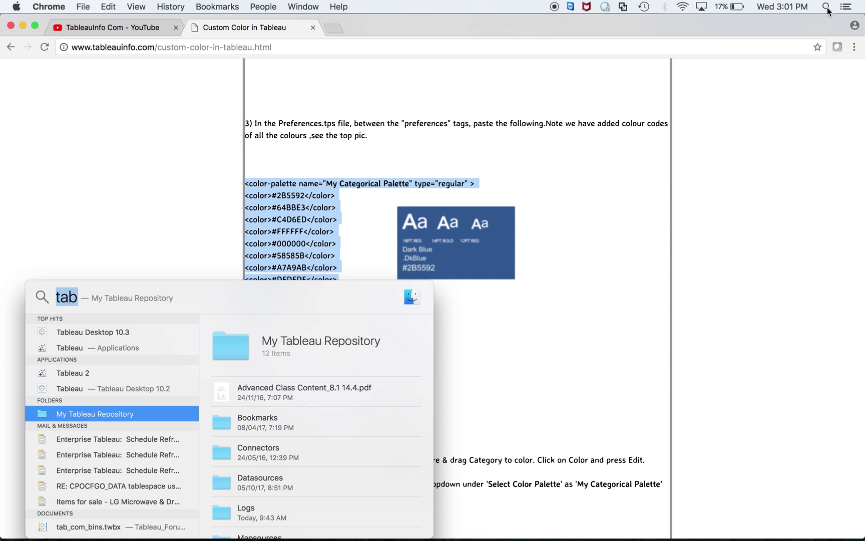
click(125, 331)
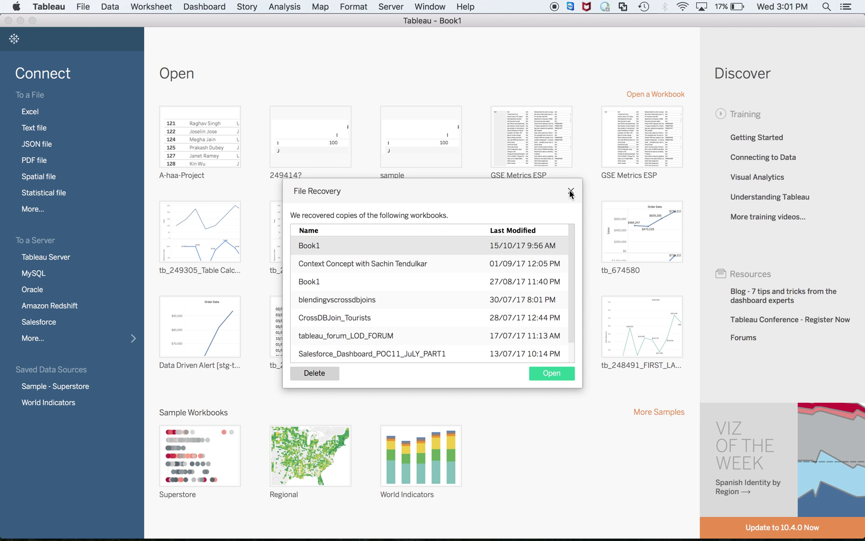
click(571, 191)
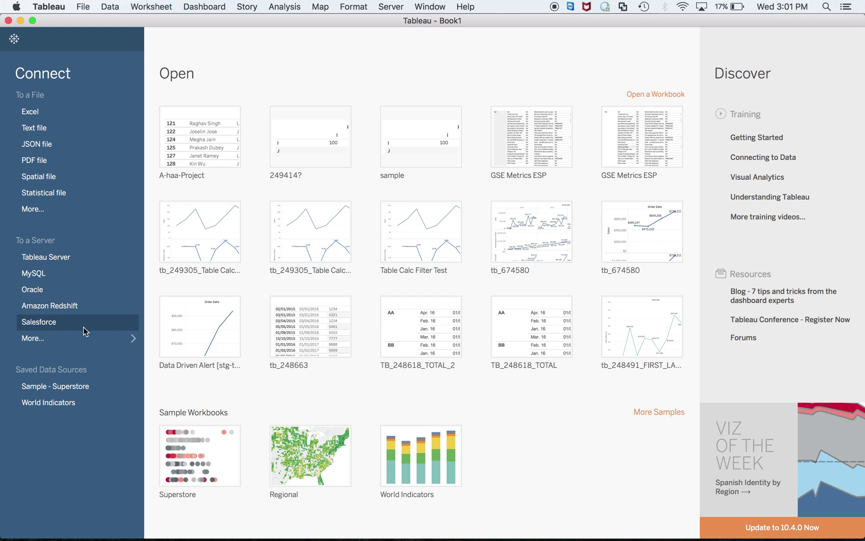
click(79, 384)
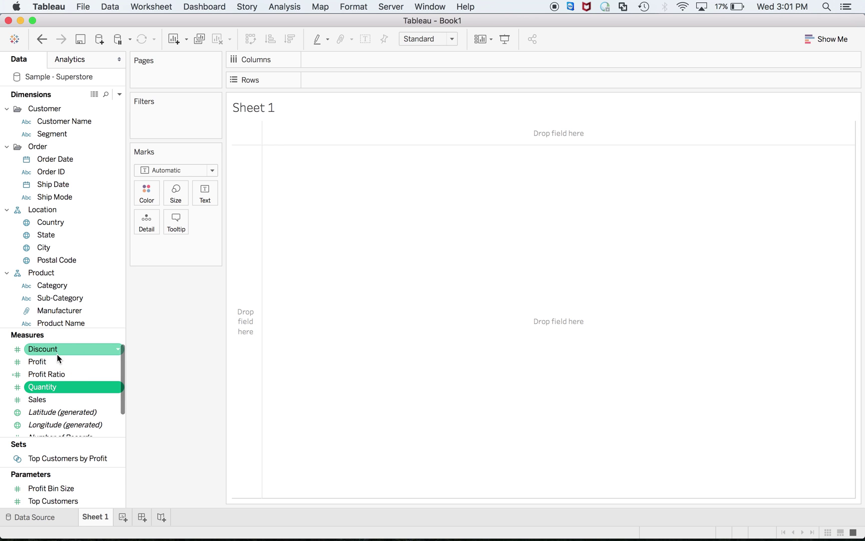
Drag Profit onto Color and check the Edit Colors palette list, leaving it on Automatic.
drag(57, 358, 146, 196)
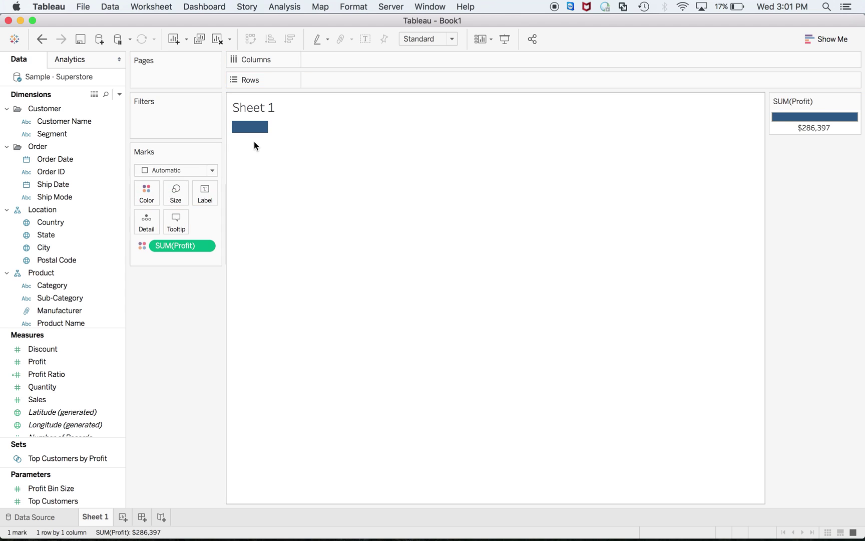
click(152, 192)
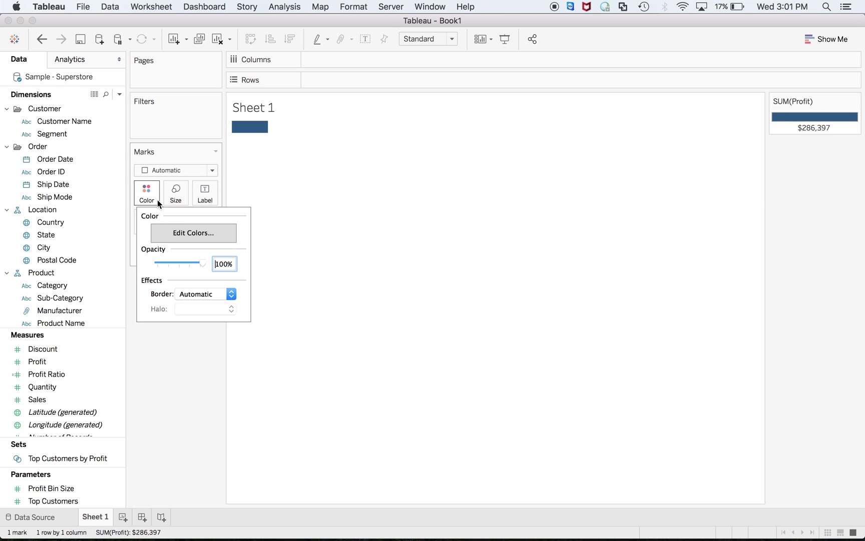
click(176, 233)
click(363, 212)
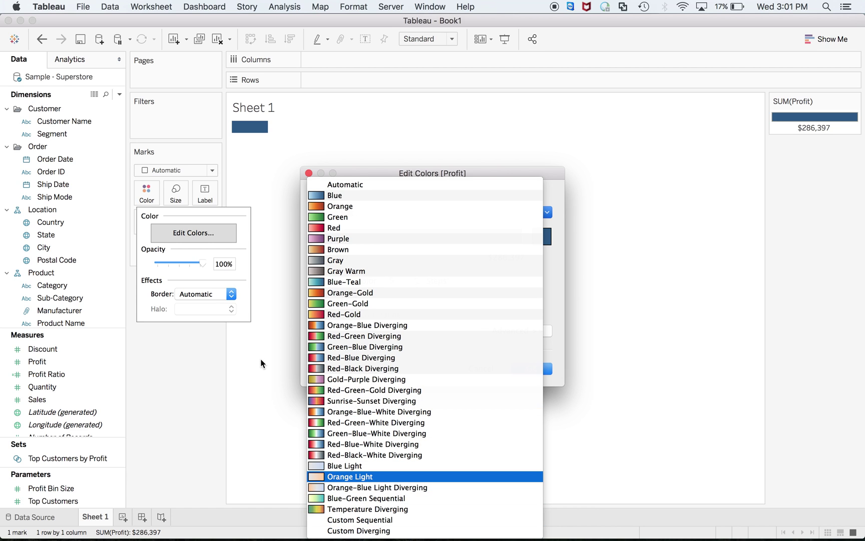
click(312, 174)
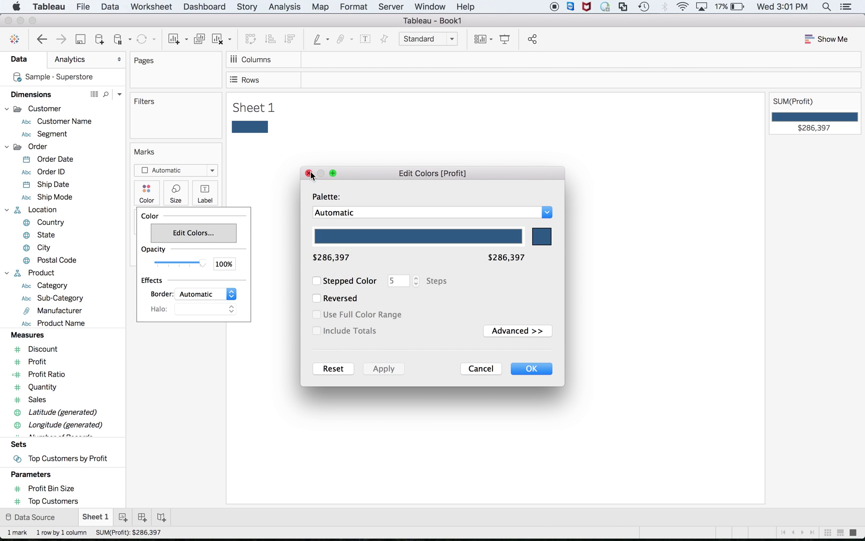
click(309, 173)
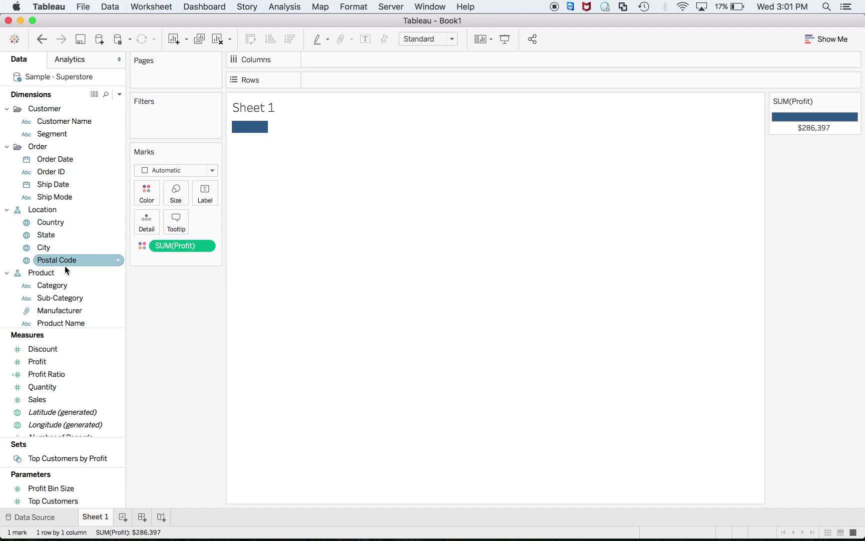
Colour the marks by State and remove Country from the marks.
drag(51, 233, 153, 188)
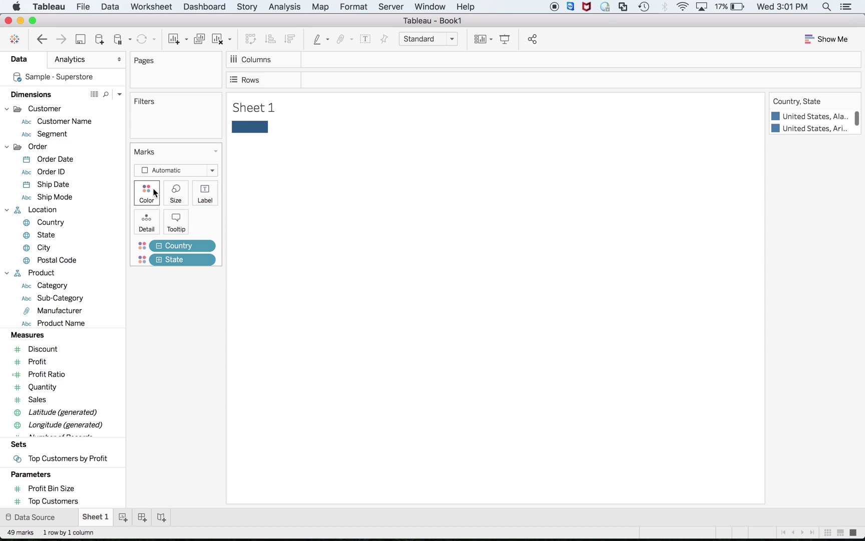
right_click(196, 245)
click(208, 444)
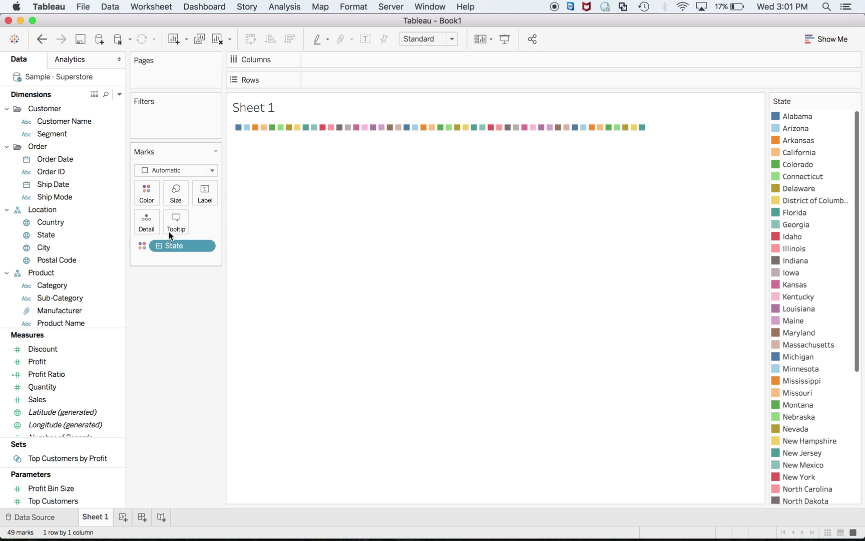
Browse the palette list in the State colour editor, then cancel without applying changes.
click(150, 197)
click(193, 233)
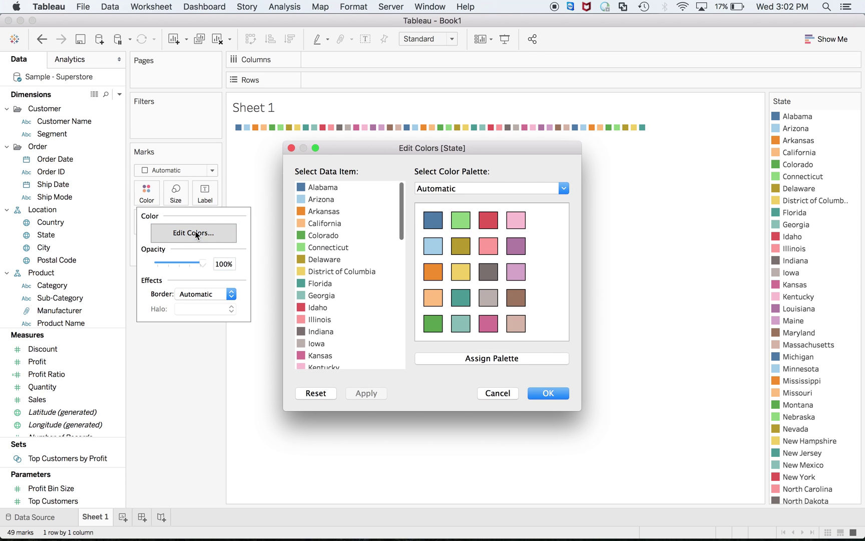
click(450, 189)
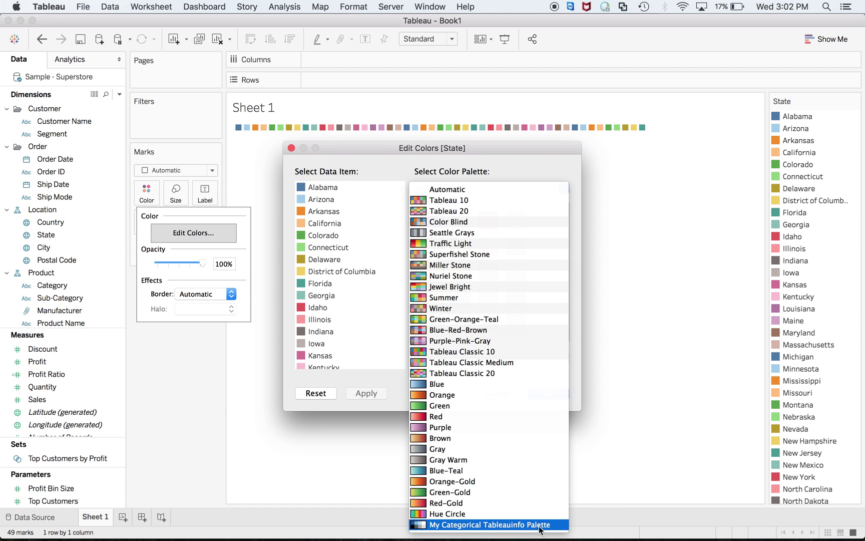
key(o)
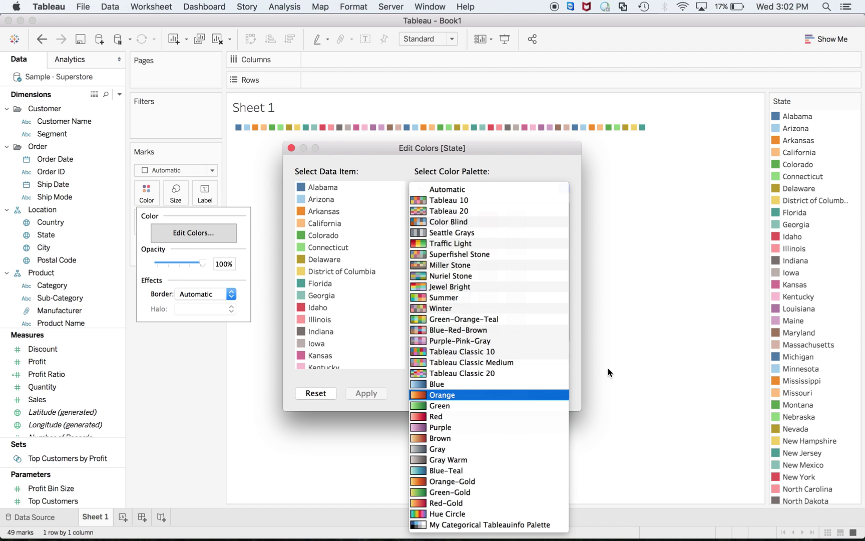
click(581, 356)
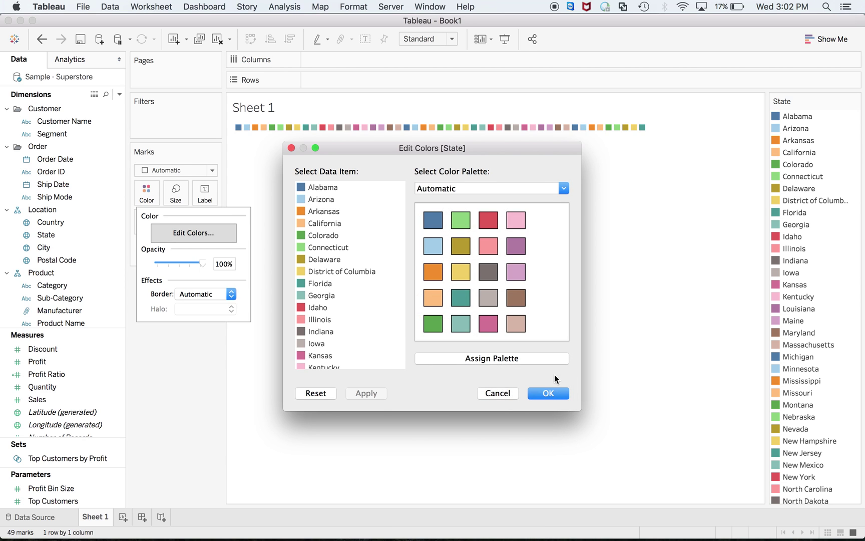
click(498, 393)
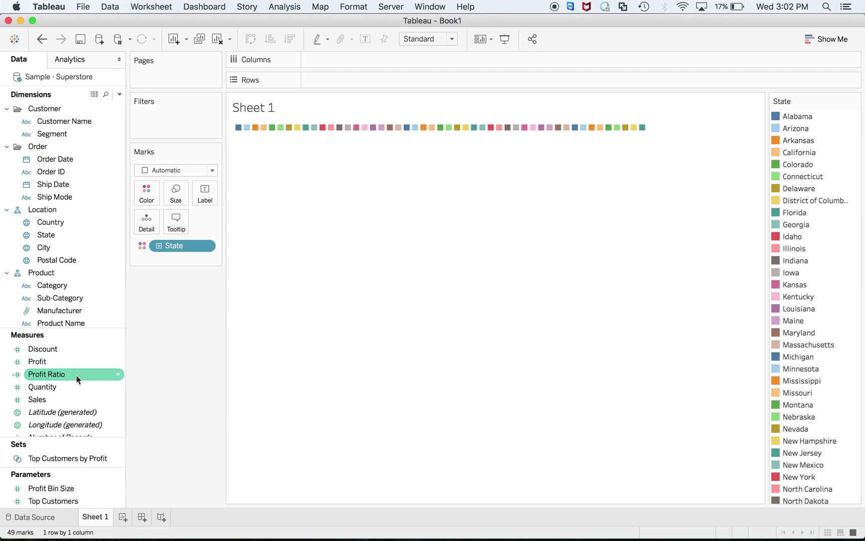
Colour the view by SUM(Profit) and browse its palette list, leaving the palette on Automatic.
drag(71, 362, 147, 194)
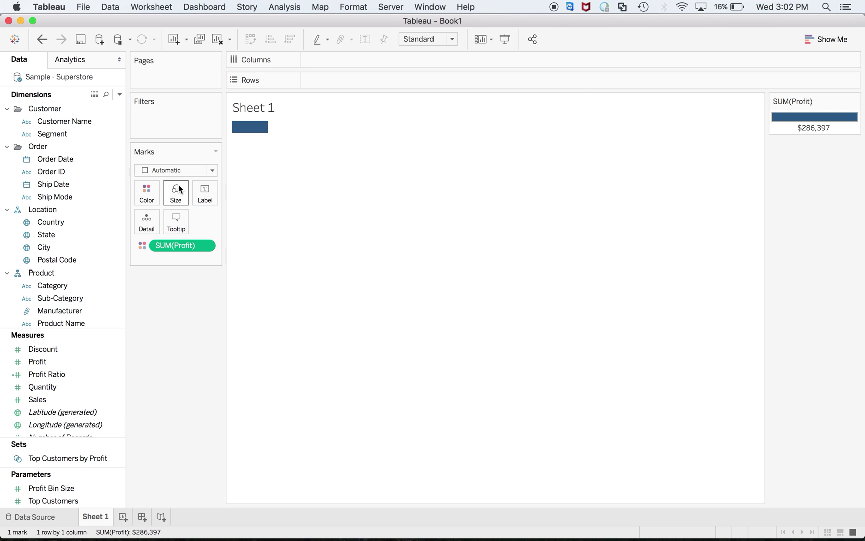
click(153, 193)
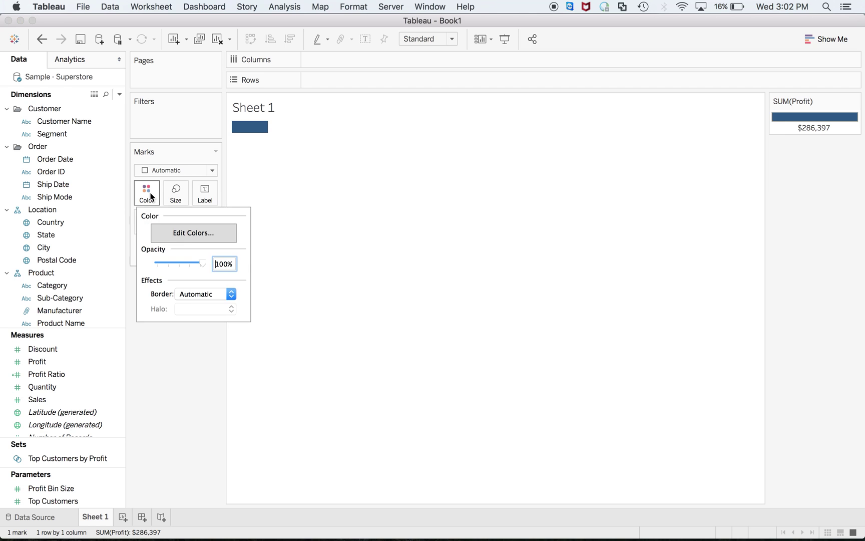
click(179, 238)
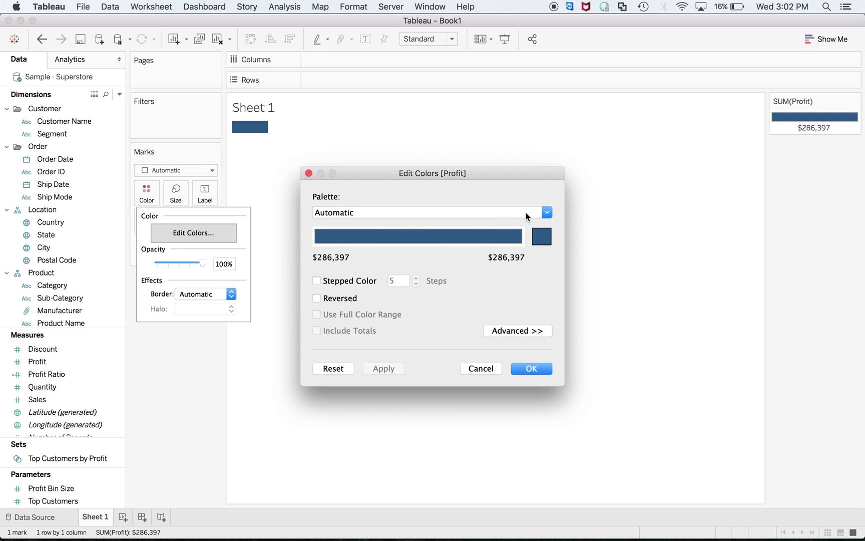
click(527, 215)
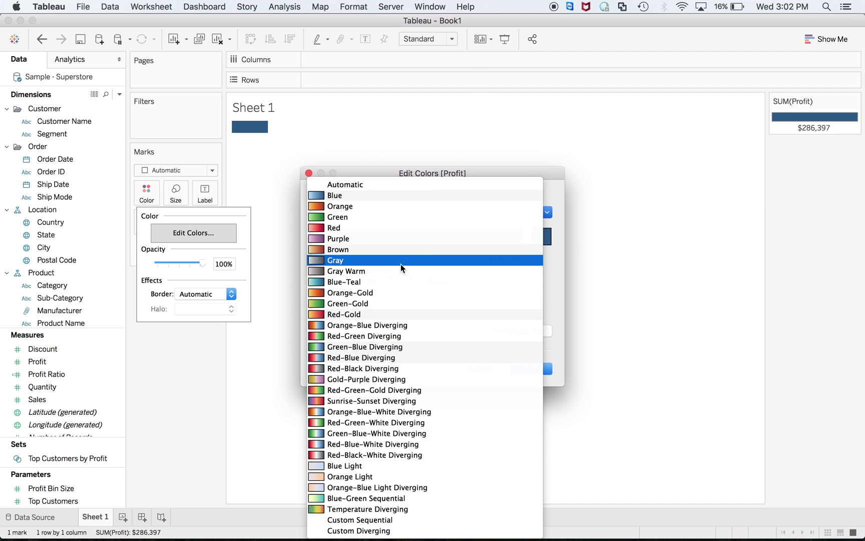
click(561, 271)
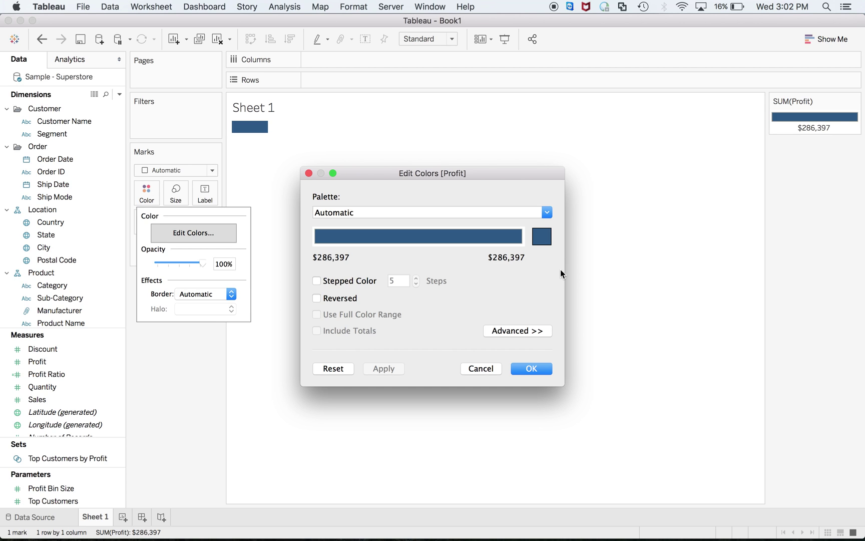
click(466, 211)
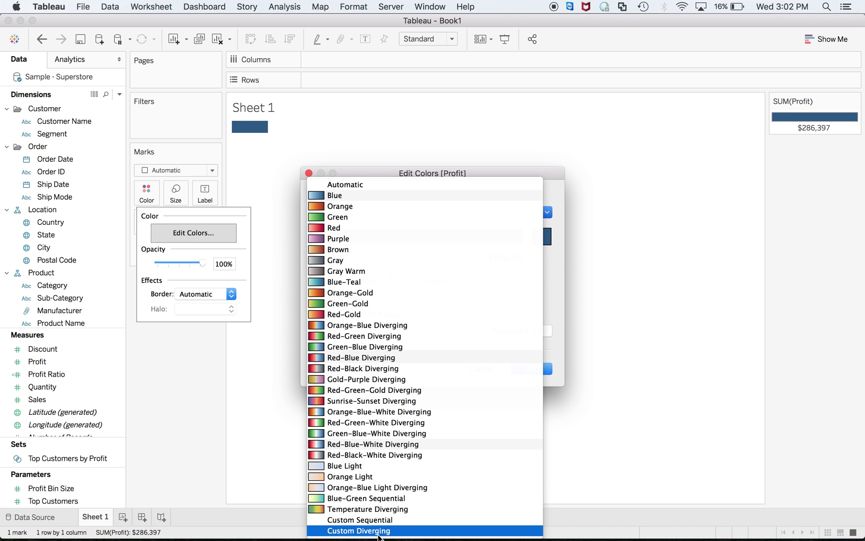
click(559, 325)
key(super+Tab)
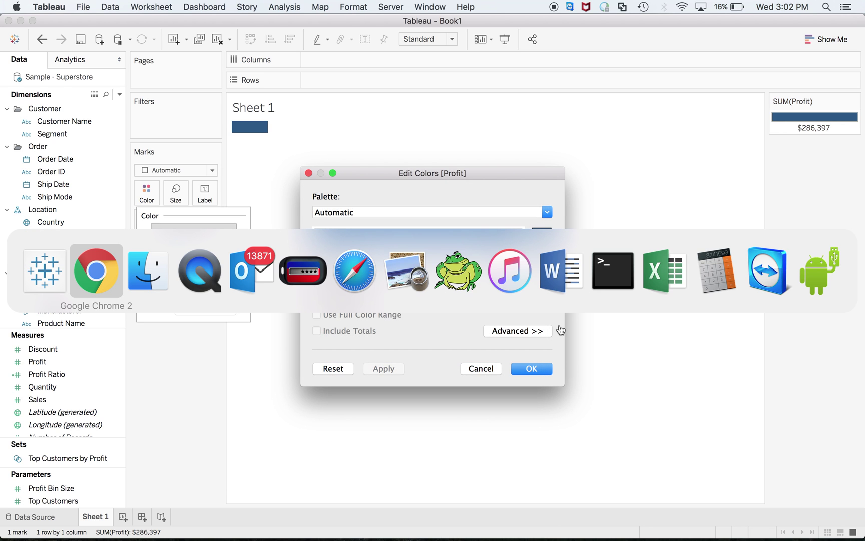
key(super+Tab)
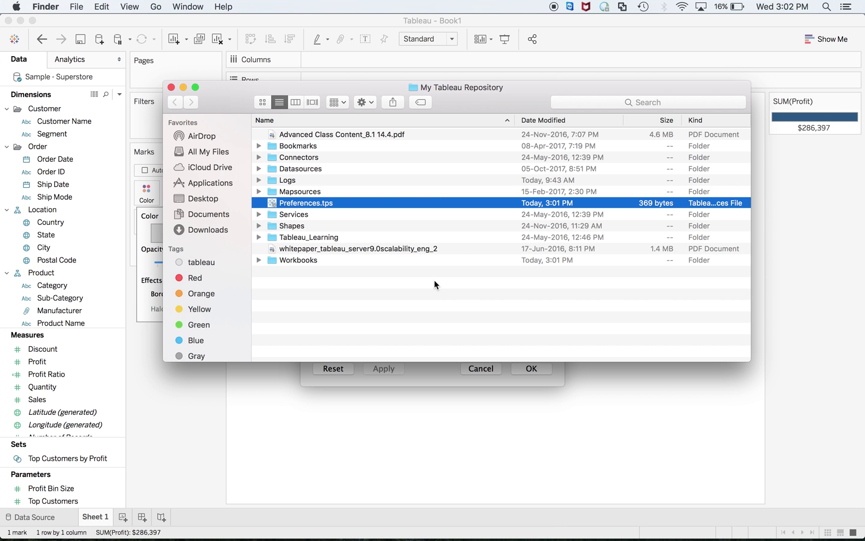
key(super+Tab)
key(super+Tab)
scroll(214, 159, up, 10)
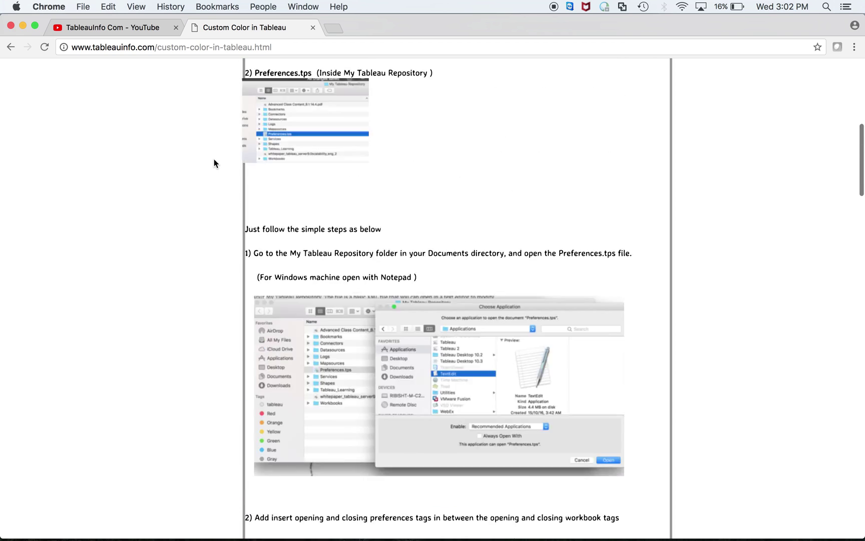
scroll(214, 158, down, 20)
scroll(215, 160, down, 10)
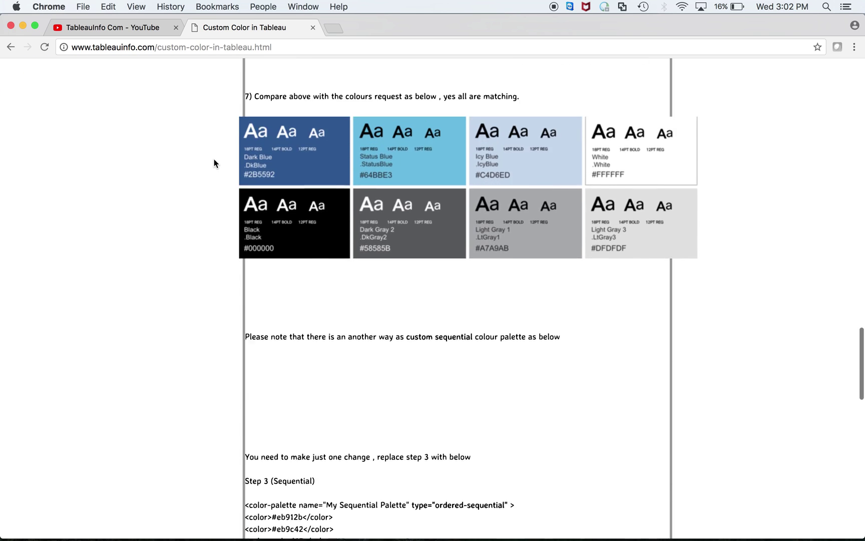
scroll(214, 158, up, 10)
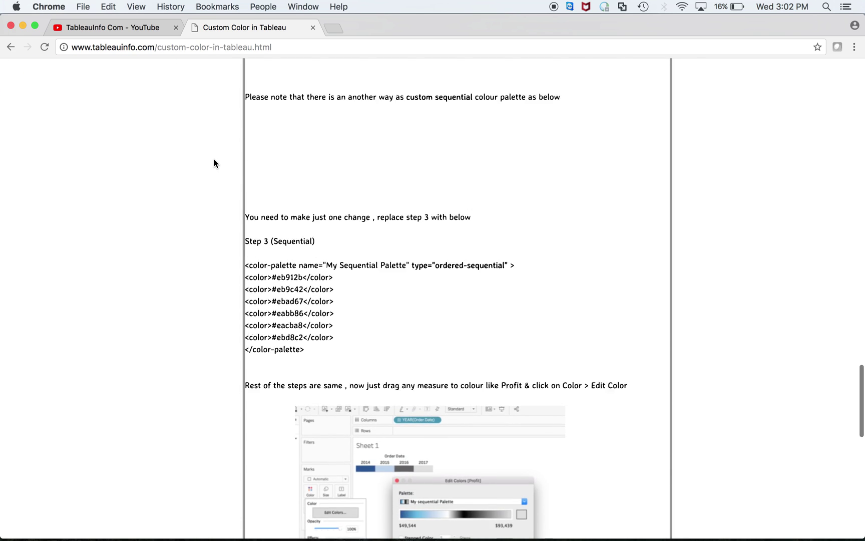
key(super+Tab)
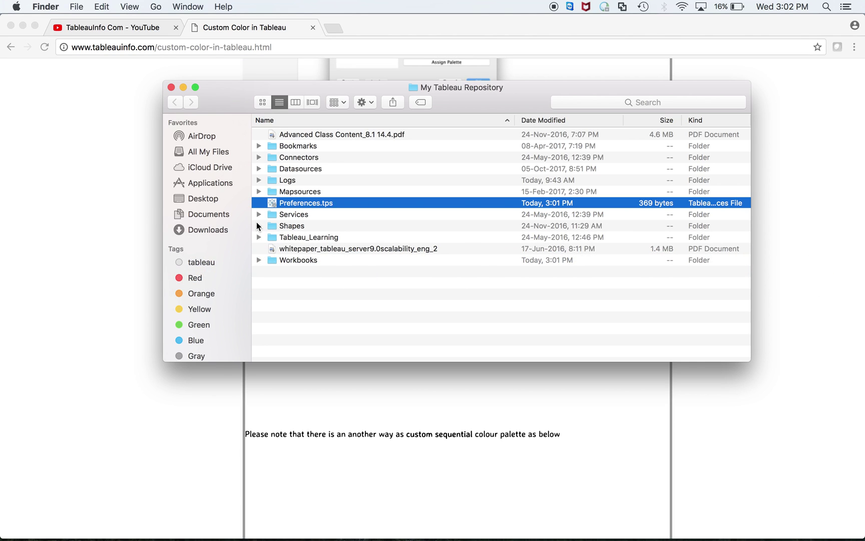
key(super+Tab)
key(super+Tab)
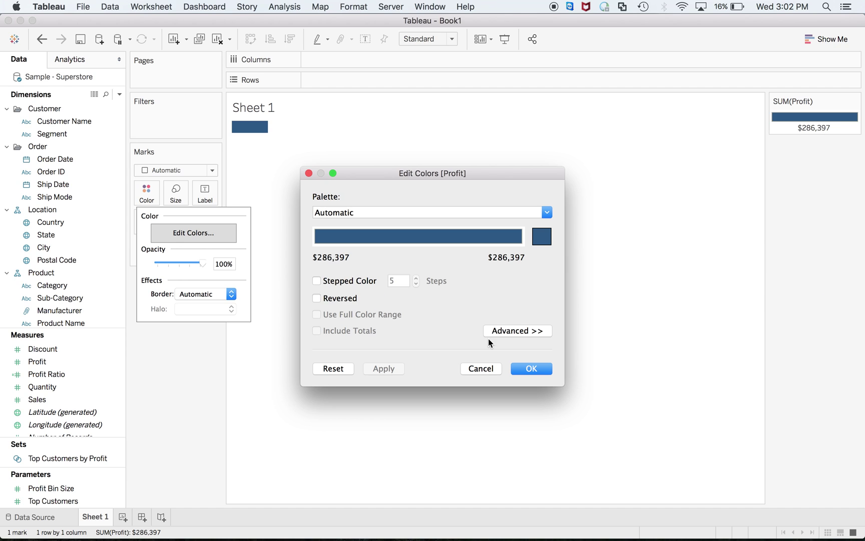
Cancel the Profit colour editor, remove SUM(Profit), and colour the marks by State.
click(481, 370)
right_click(184, 247)
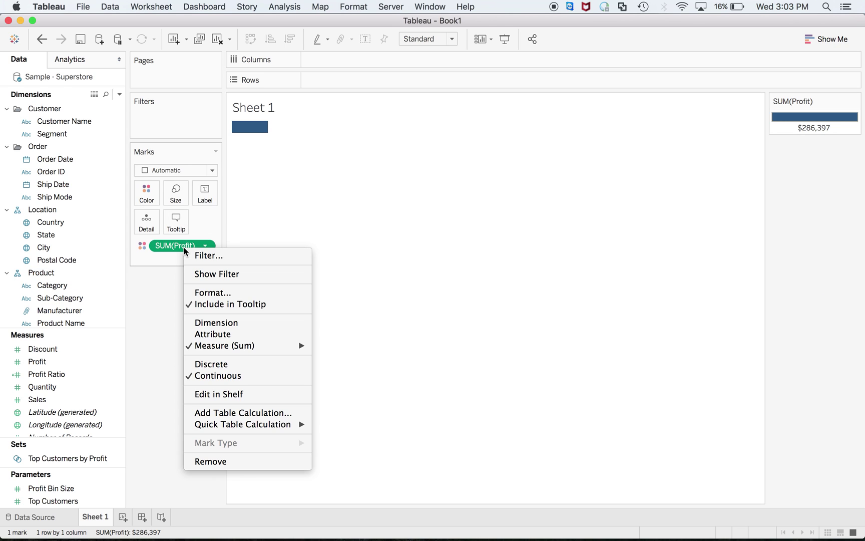
click(210, 461)
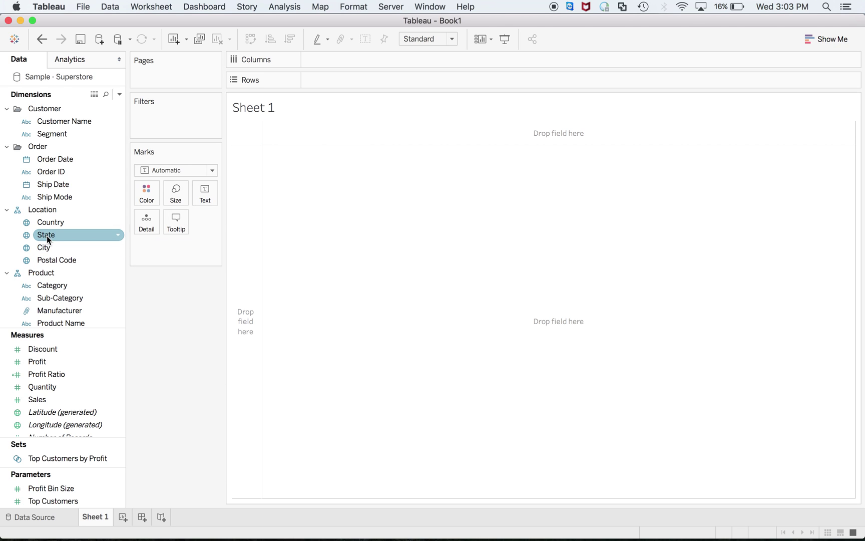
drag(46, 235, 146, 197)
Try My Categorical Tableauinfo Palette for State, compare it with the tutorial, then cancel.
click(149, 196)
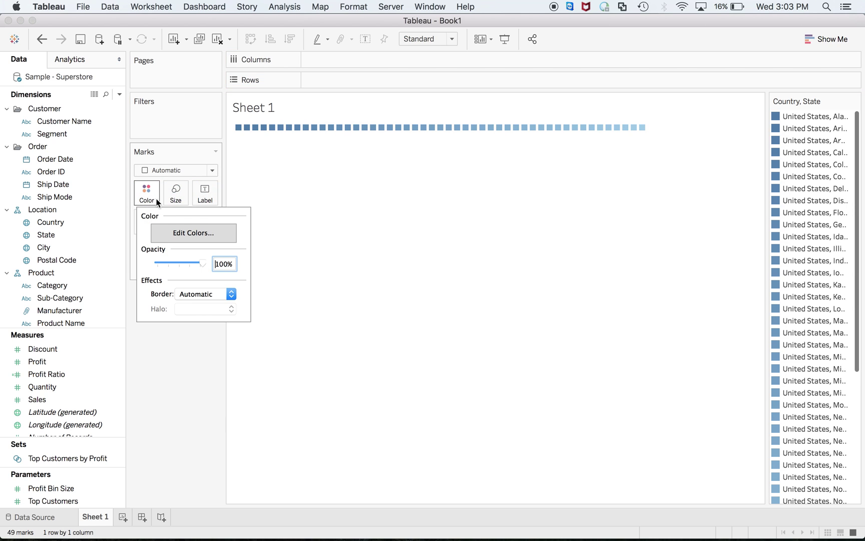
click(209, 232)
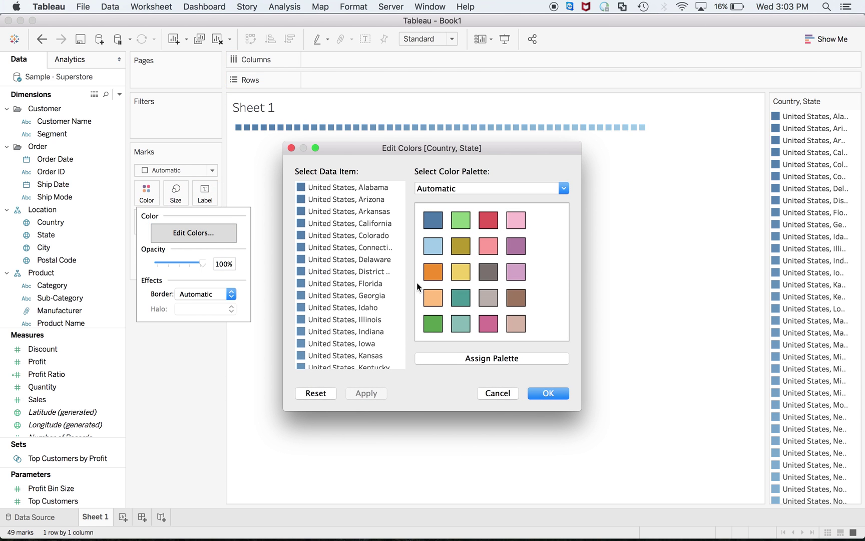
click(473, 187)
click(447, 525)
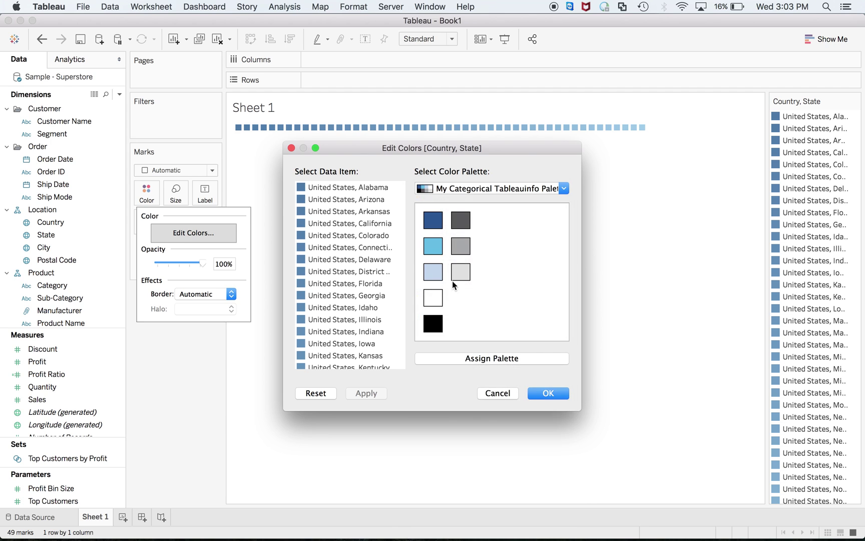
key(super+Tab)
key(super+Tab)
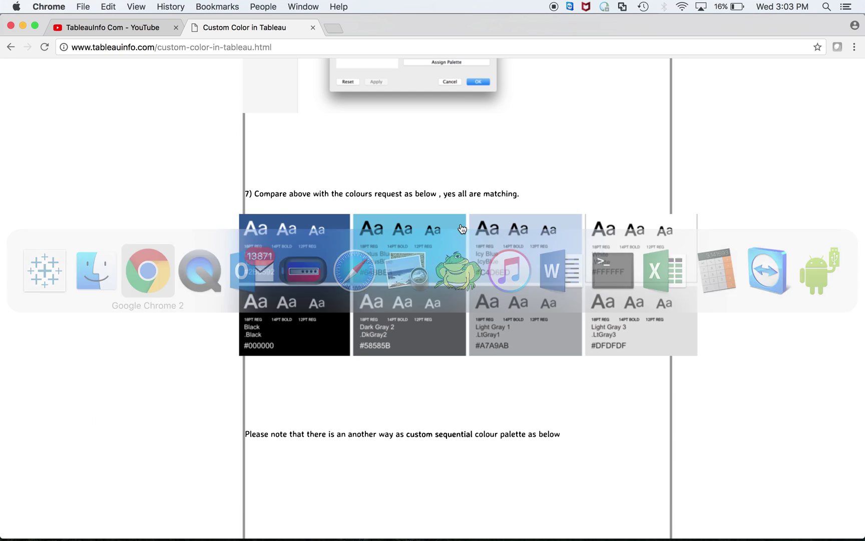
scroll(461, 228, down, 5)
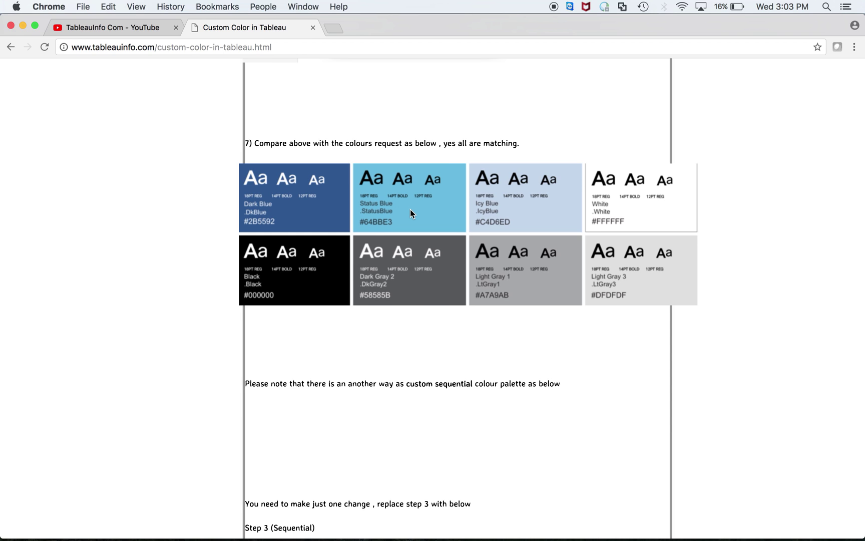
key(super+Tab)
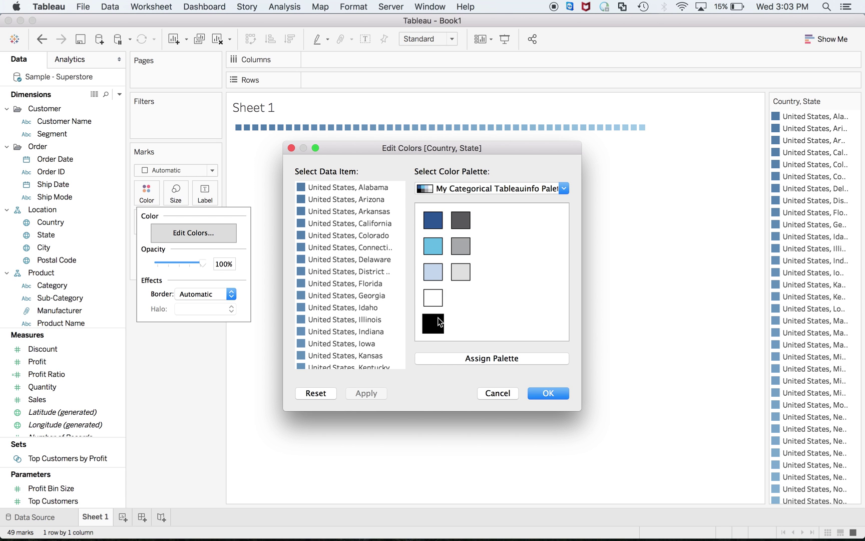
key(super+Tab)
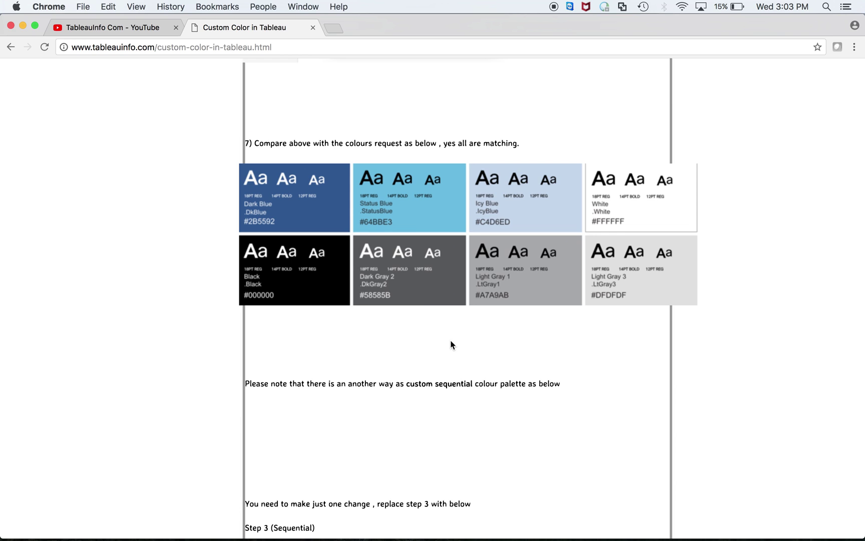
key(super+Tab)
key(super+Tab)
key(super+Tab)
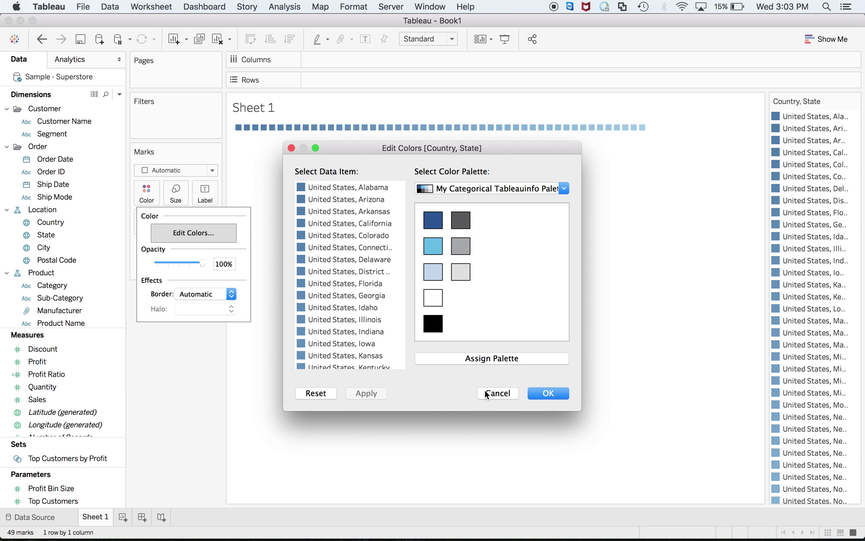
click(485, 392)
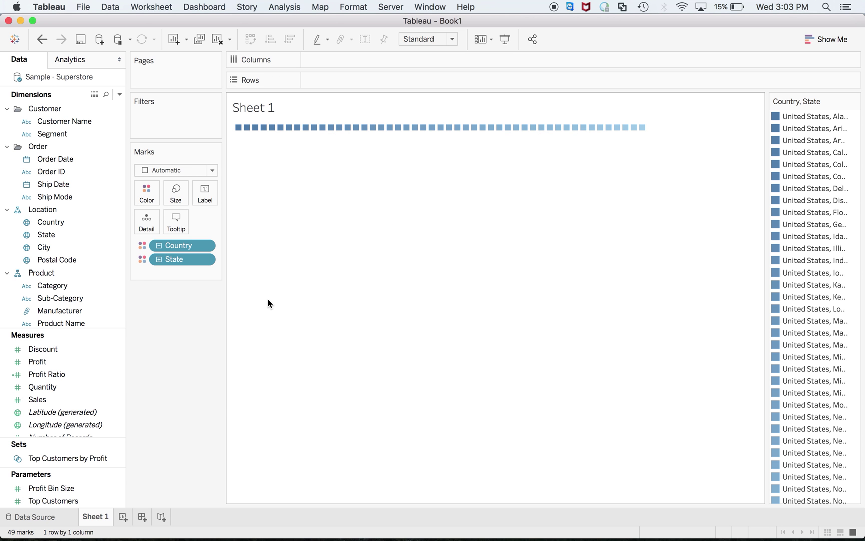
Remove Country and State from the marks and colour the view by SUM(Sales).
right_click(172, 247)
click(211, 444)
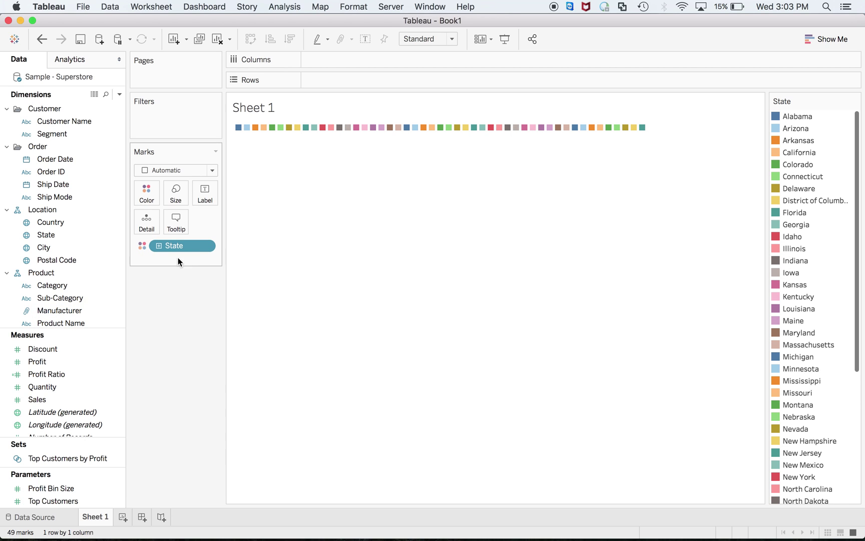
right_click(179, 242)
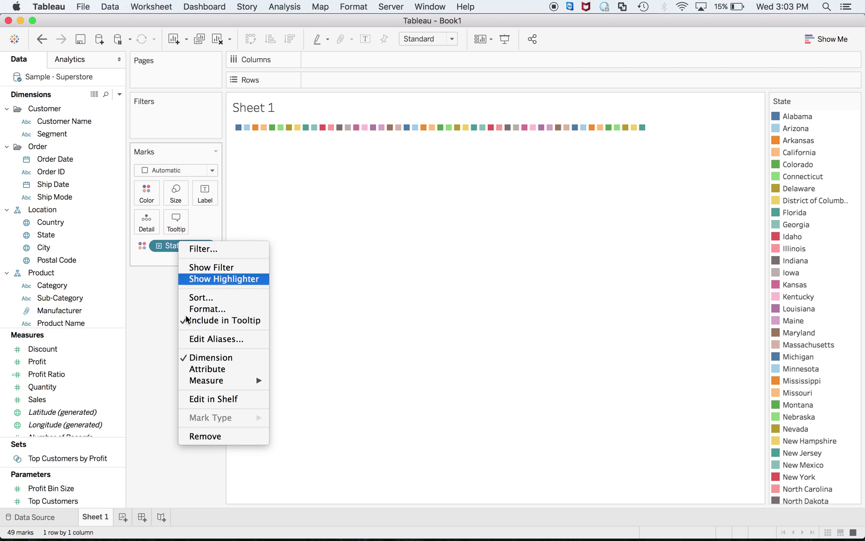
click(203, 437)
drag(45, 402, 147, 193)
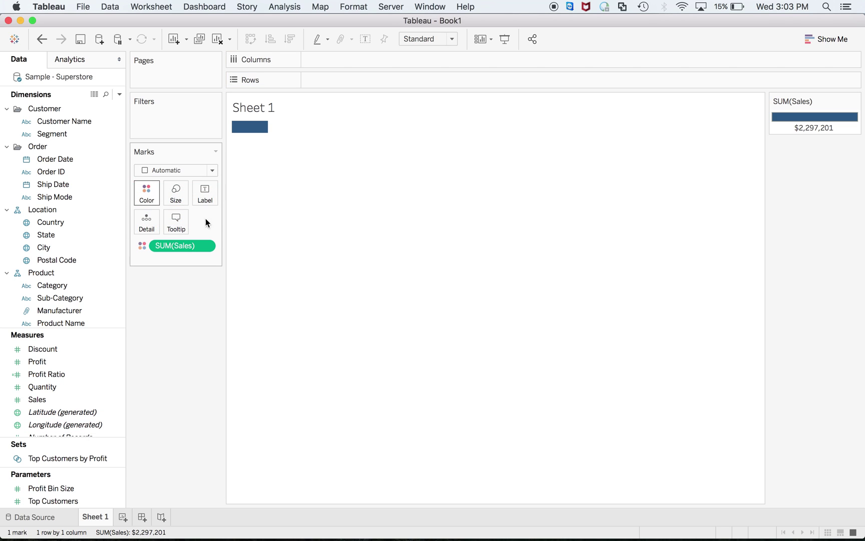
Show the palette list in the Sales colour editor, then bring Finder to the front.
click(147, 194)
click(179, 234)
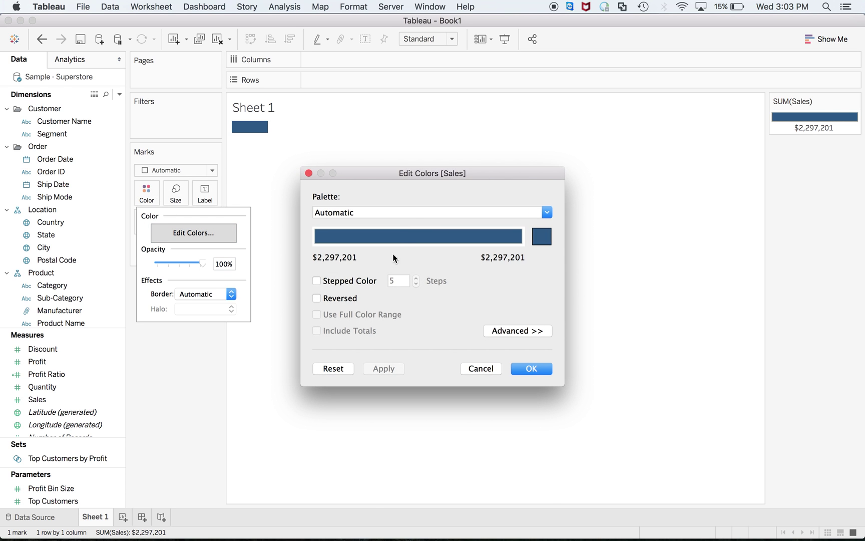
click(410, 212)
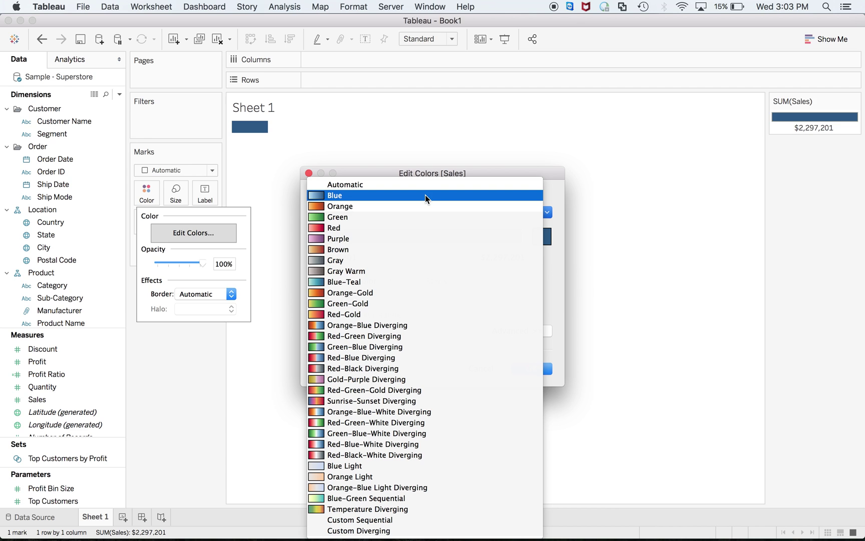
key(super+Tab)
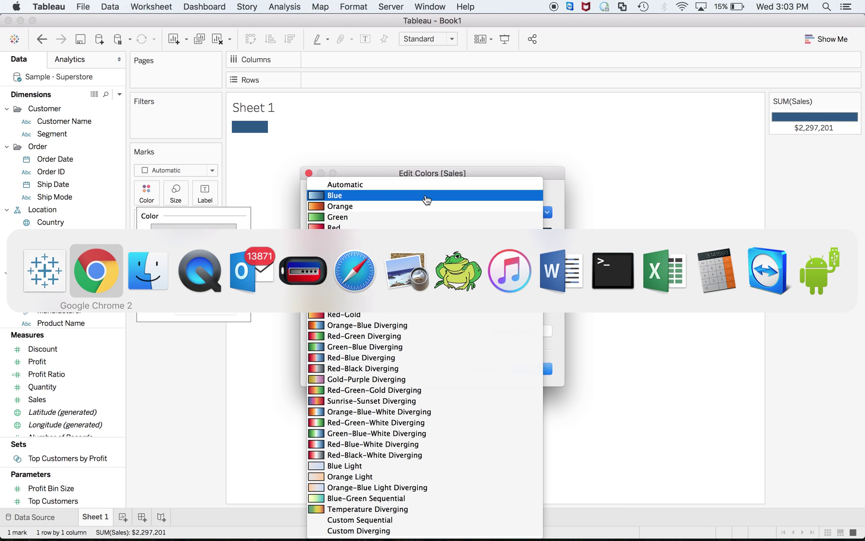
key(super+Tab)
Open Preferences.tps in TextEdit via Open With.
right_click(391, 209)
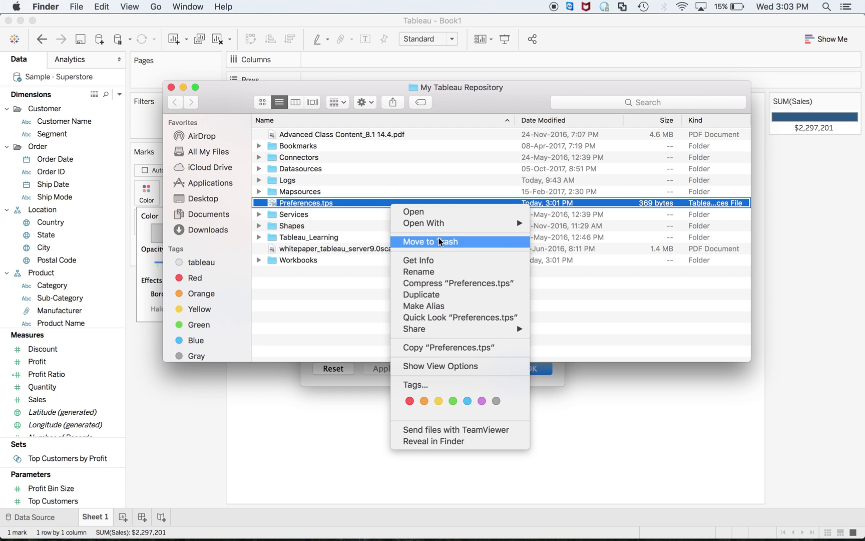
mouse_move(503, 225)
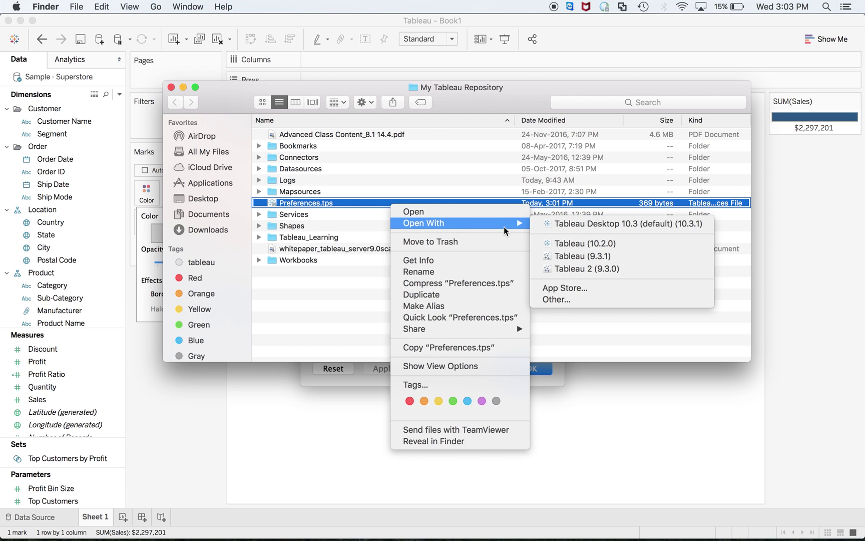
click(555, 299)
scroll(365, 251, down, 10)
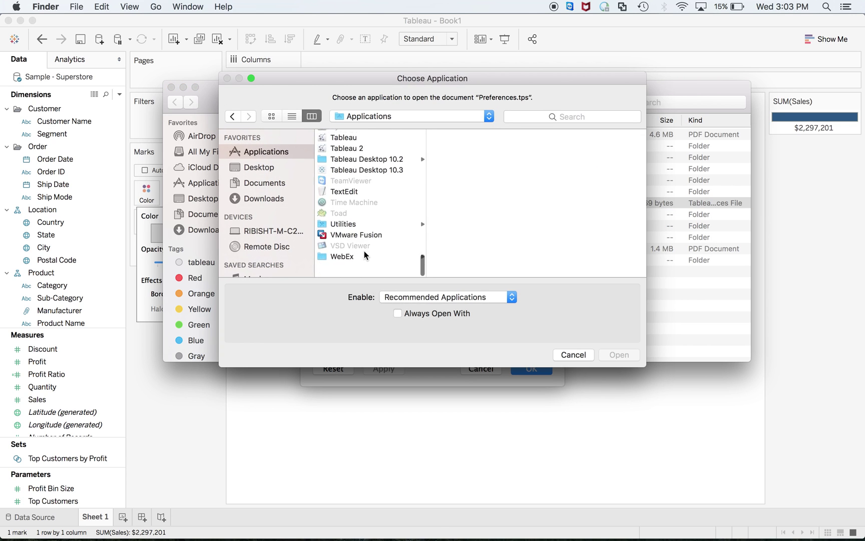
scroll(364, 251, up, 2)
click(347, 208)
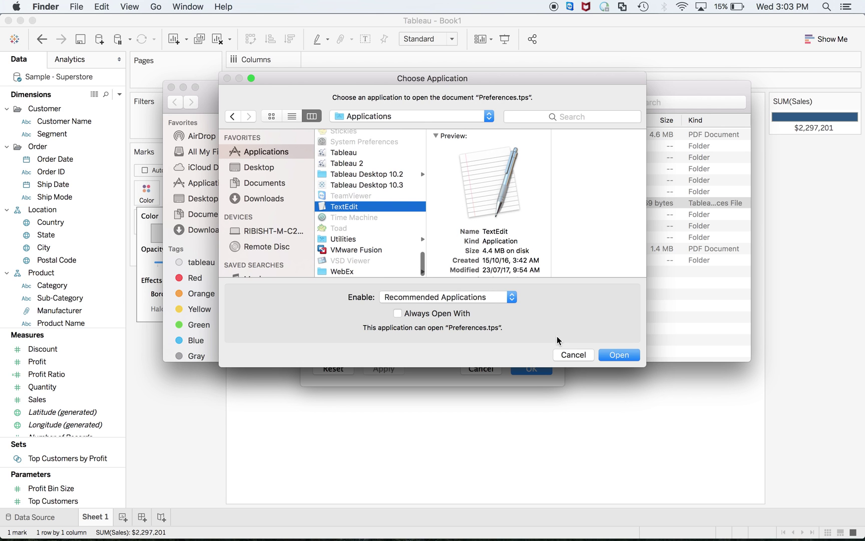
click(615, 358)
Copy 'ordered-sequential' from the tutorial page and paste it over 'regular' in Preferences.tps.
key(super+Tab)
key(super+Tab)
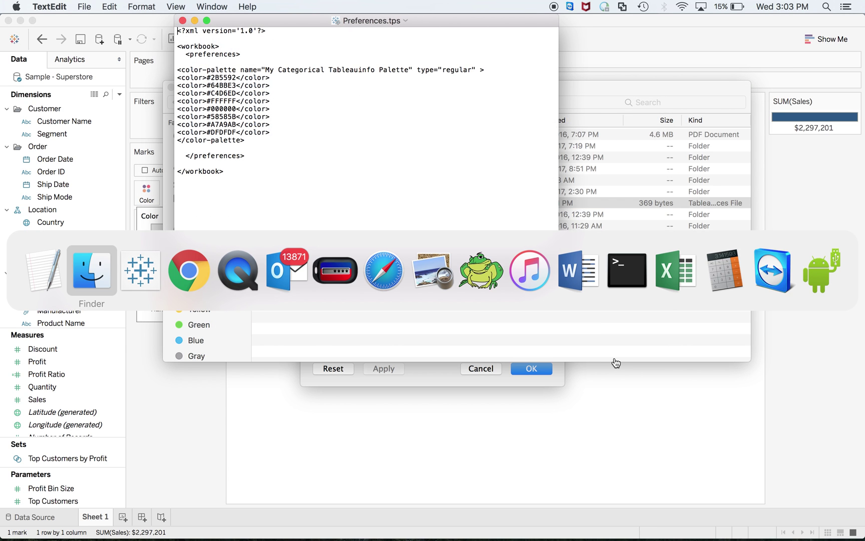
scroll(584, 406, up, 5)
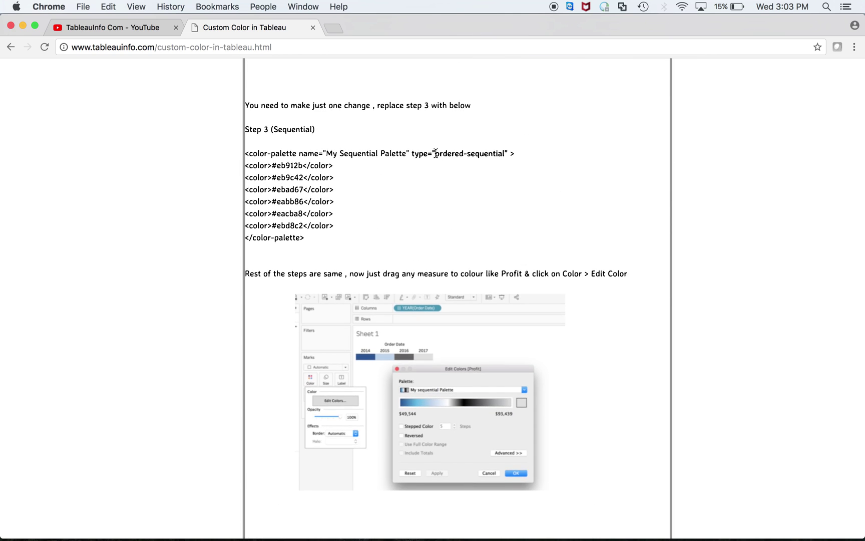
drag(436, 154, 509, 154)
key(super+c)
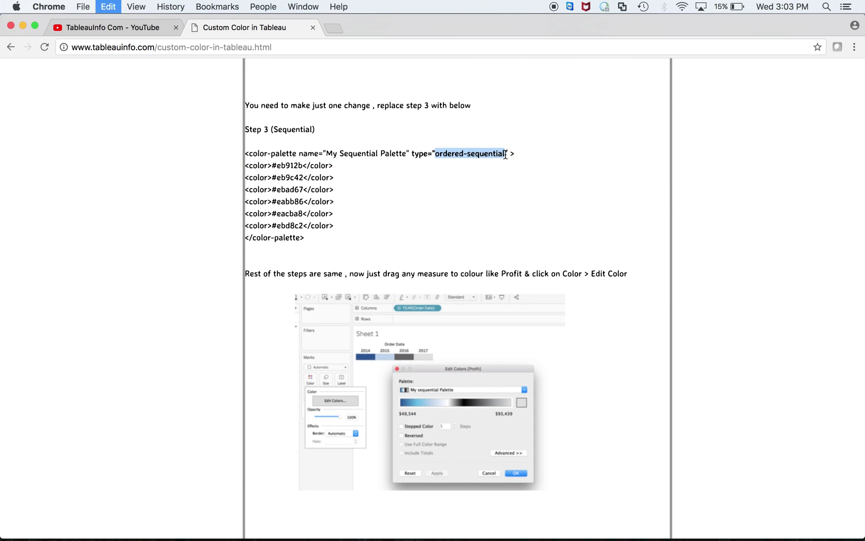
key(super+Tab)
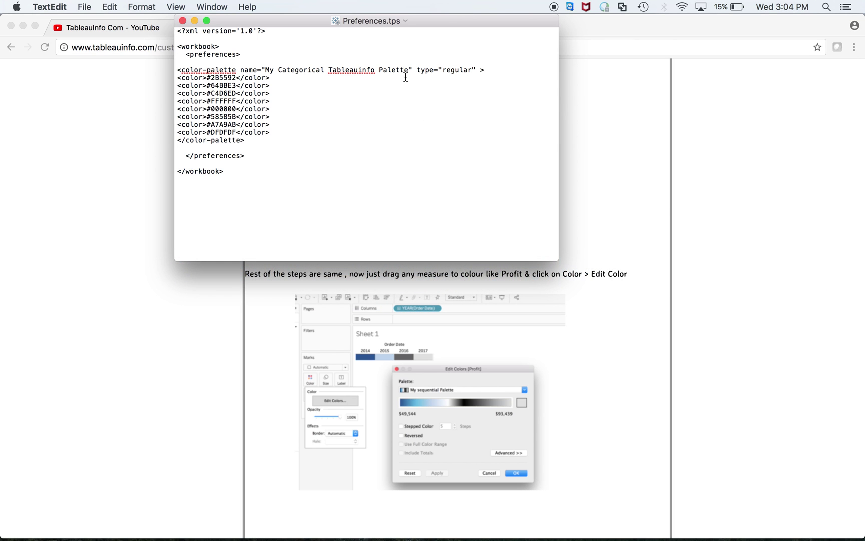
double_click(456, 73)
key(super+v)
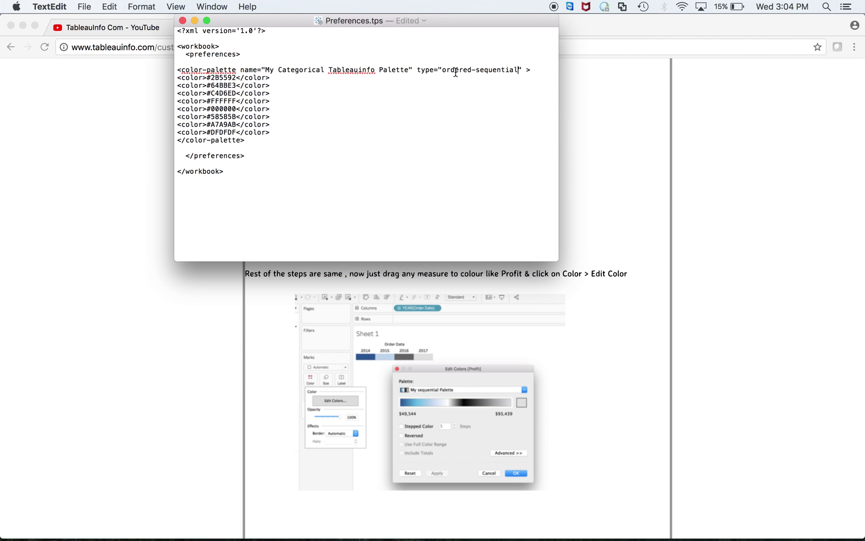
Save and close Preferences.tps, then return to Tableau Desktop.
key(super+s)
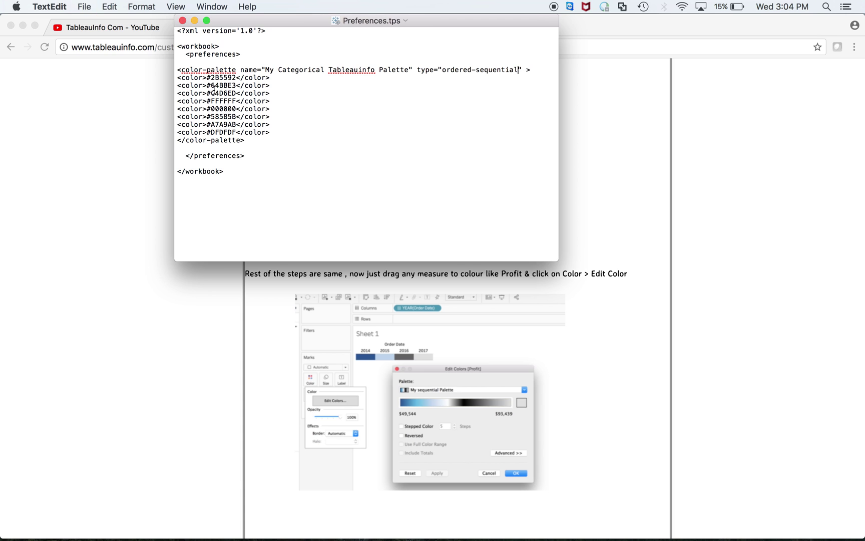
click(183, 20)
key(super+Tab)
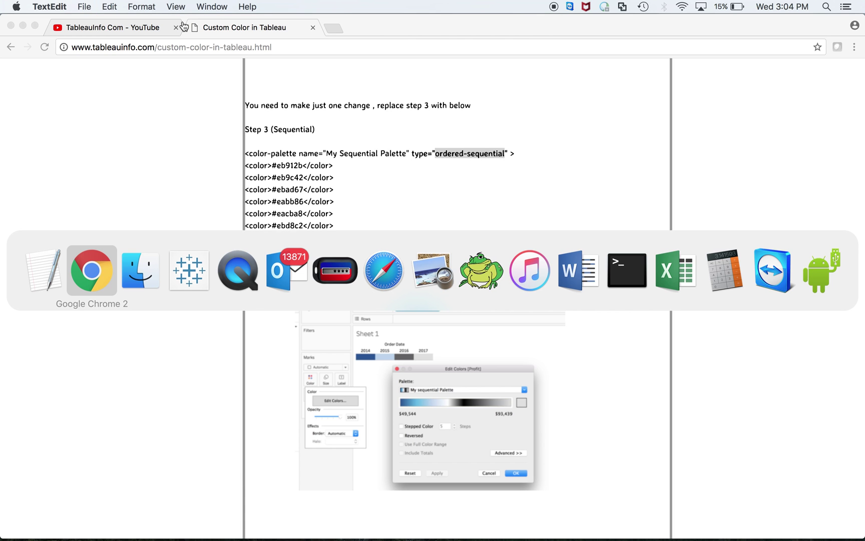
key(super+Tab)
key(super+Tab)
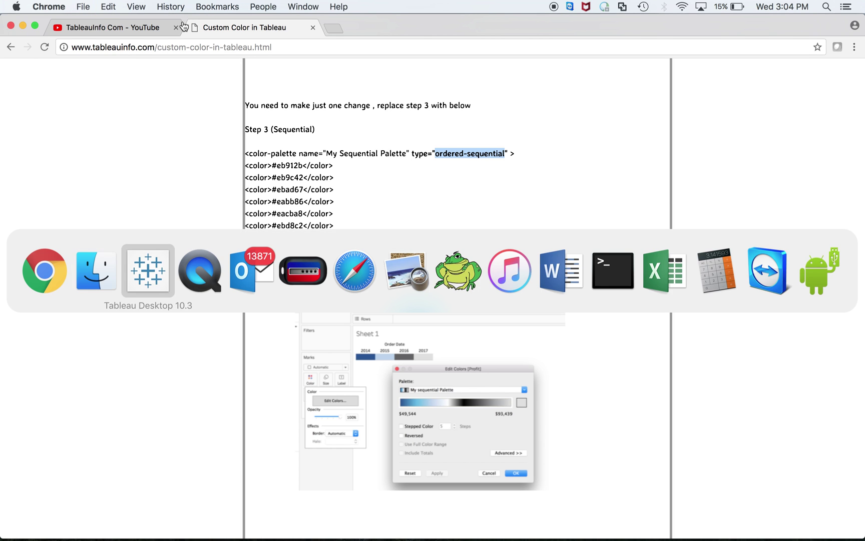
Dismiss the colour editor and close the workbook without saving.
click(479, 370)
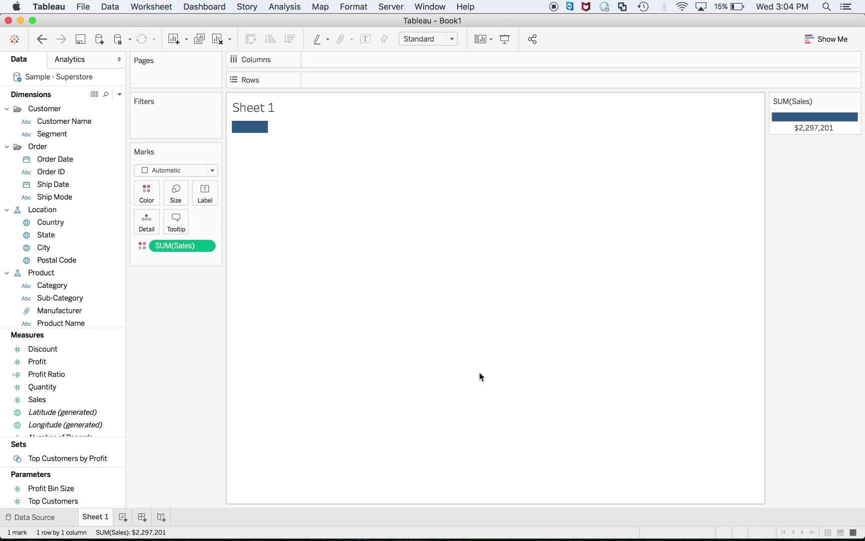
click(9, 20)
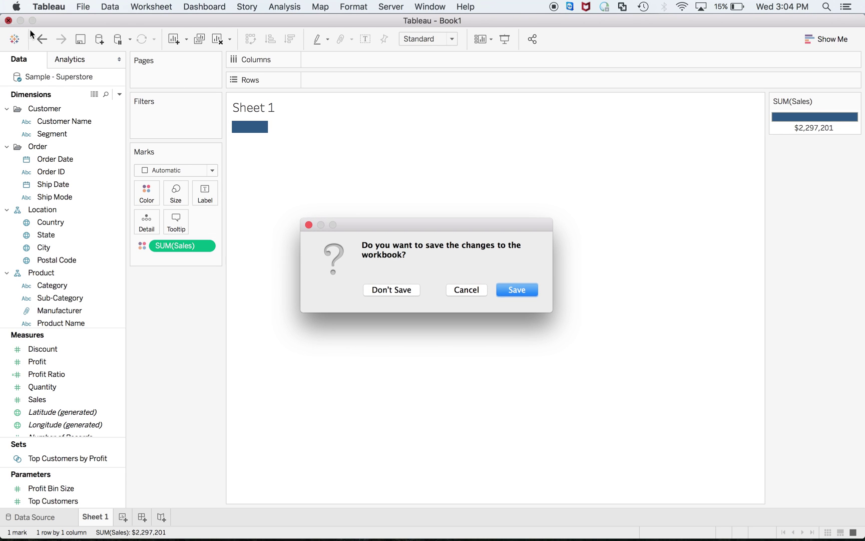
click(390, 290)
Relaunch Tableau Desktop 10.3, dismiss File Recovery, and connect to Sample - Superstore.
click(827, 6)
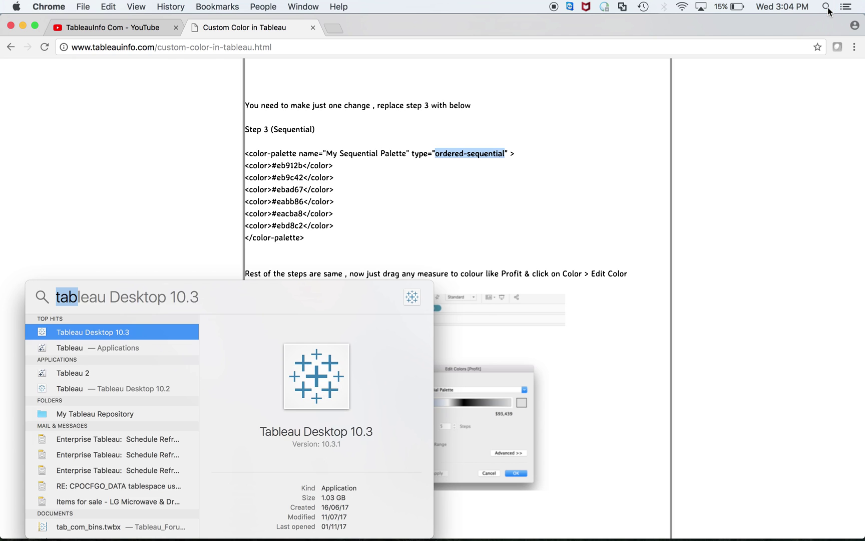
key(Return)
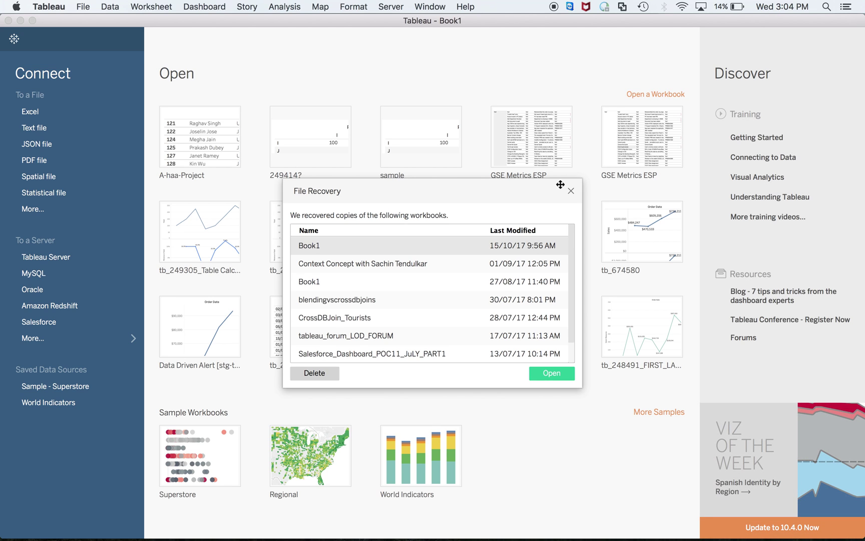
click(571, 191)
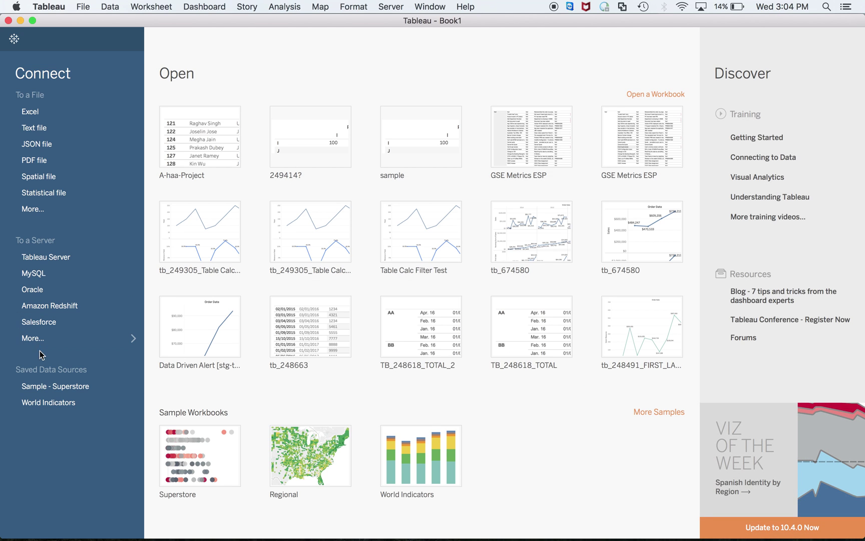
click(46, 388)
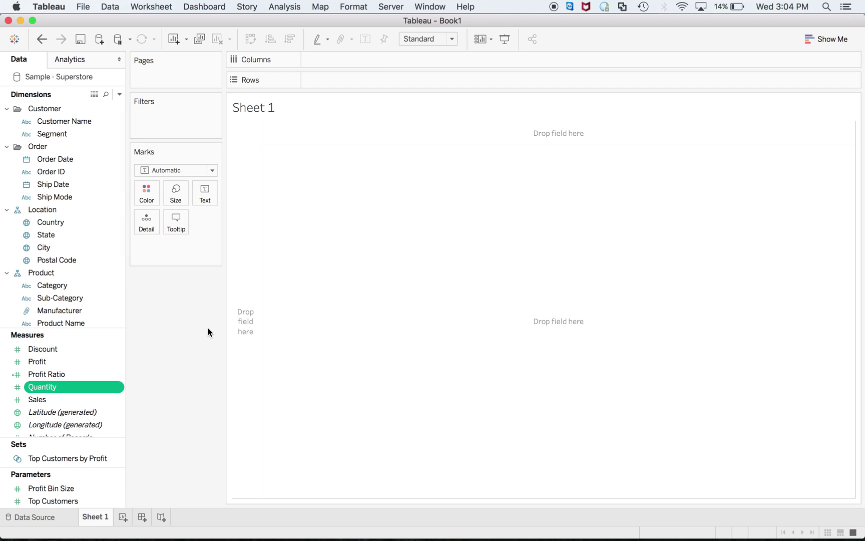
Colour the view by SUM(Profit) and pick My Categorical Tableauinfo Palette in Edit Colors.
drag(63, 362, 148, 192)
click(149, 195)
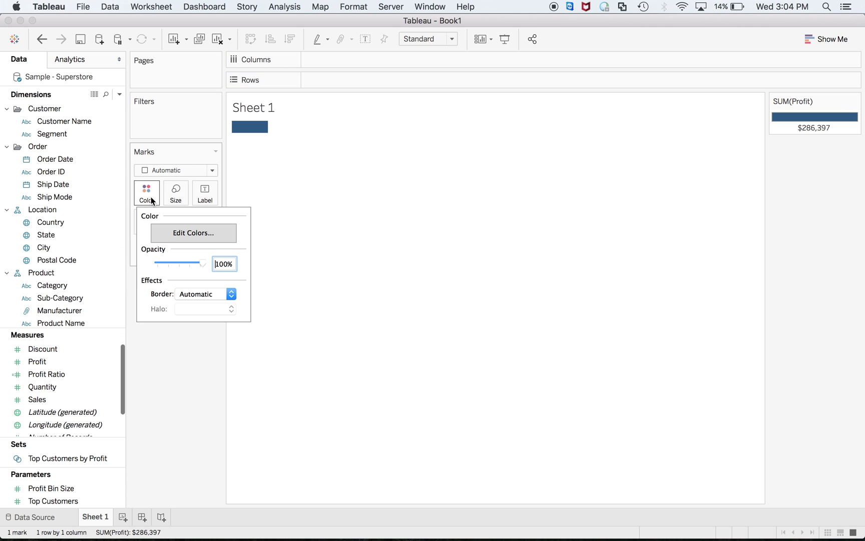
click(194, 233)
click(488, 213)
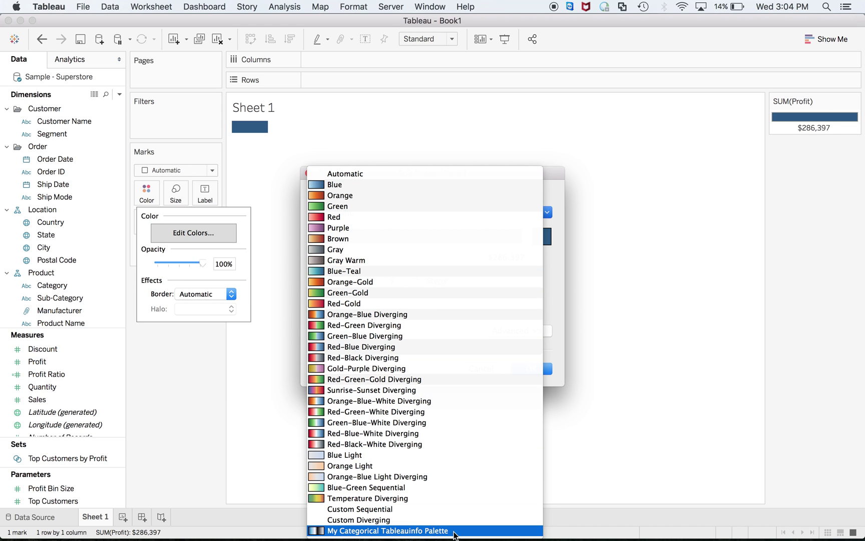
click(454, 531)
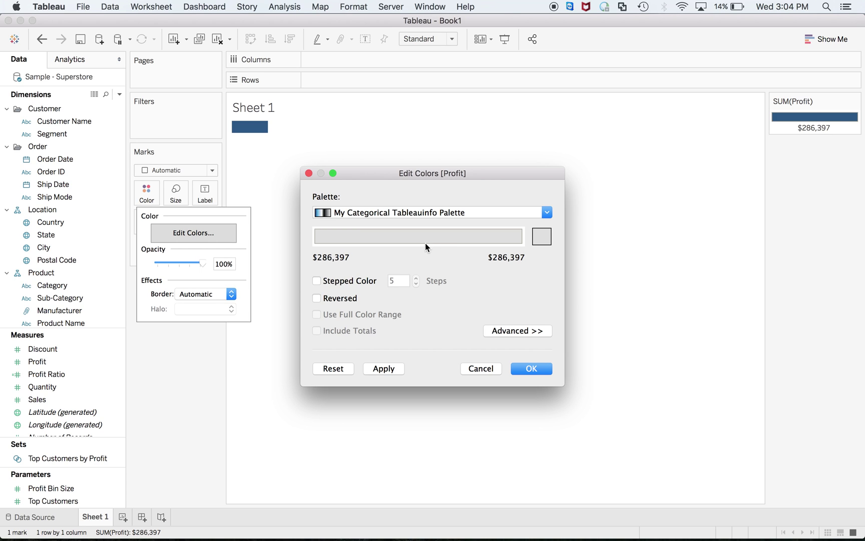
Enable 5-step Stepped Color and Reversed, and fix the Start value at 286,397.0217.
click(317, 281)
click(316, 299)
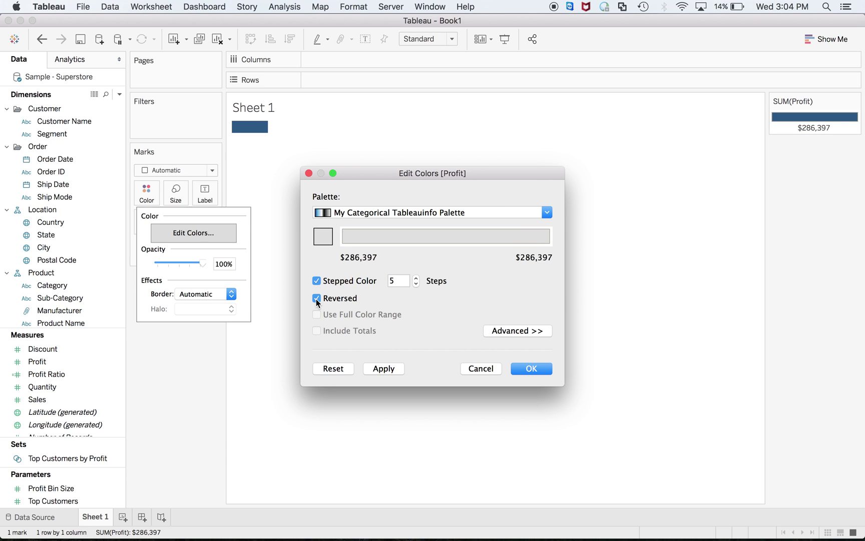
click(521, 331)
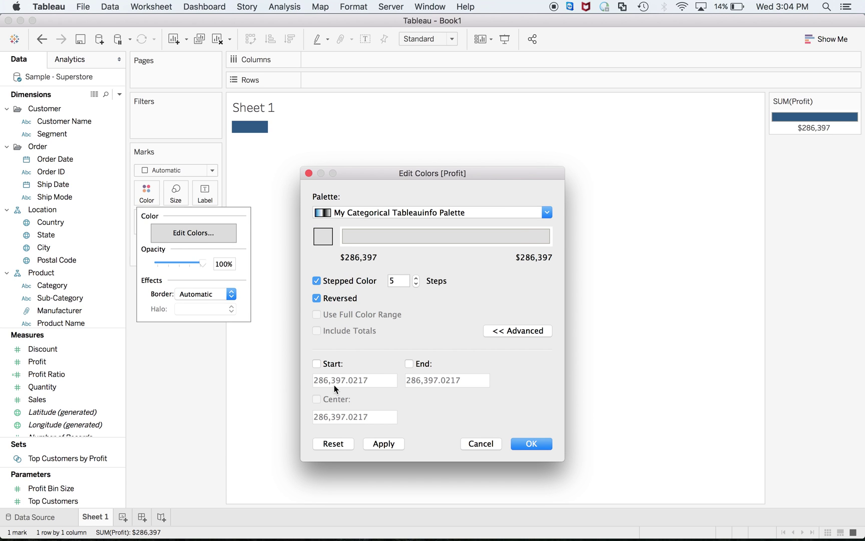
click(317, 363)
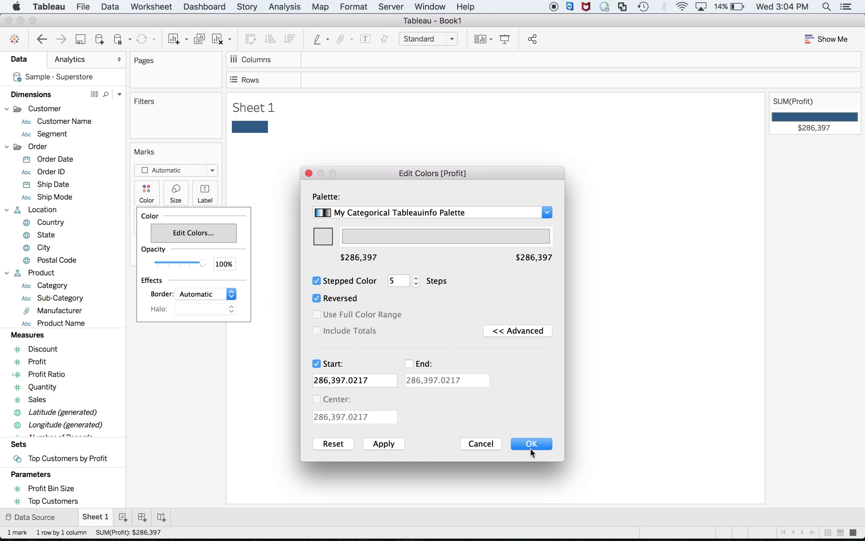